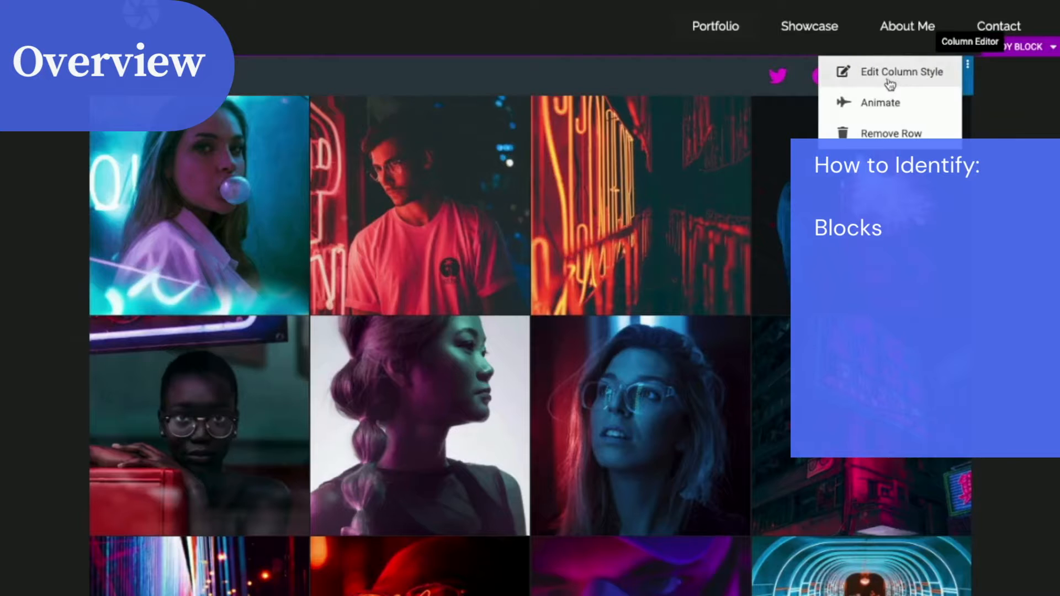
# Step: Examine the portfolio page's blocks and column editor in the editor
pyautogui.click(1015, 46)
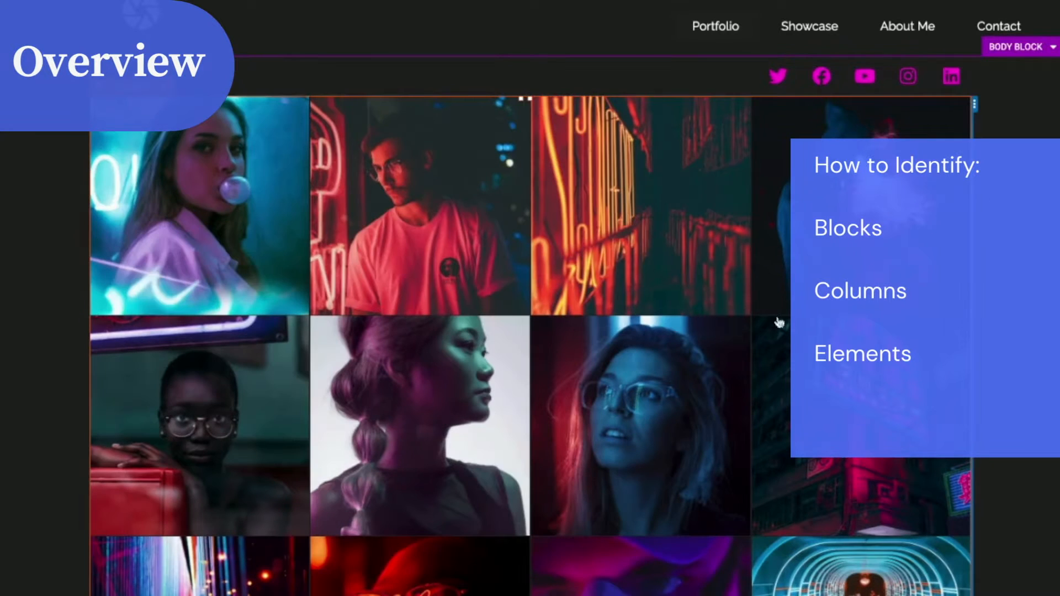
pyautogui.click(113, 109)
pyautogui.scroll(-10, 399, 287)
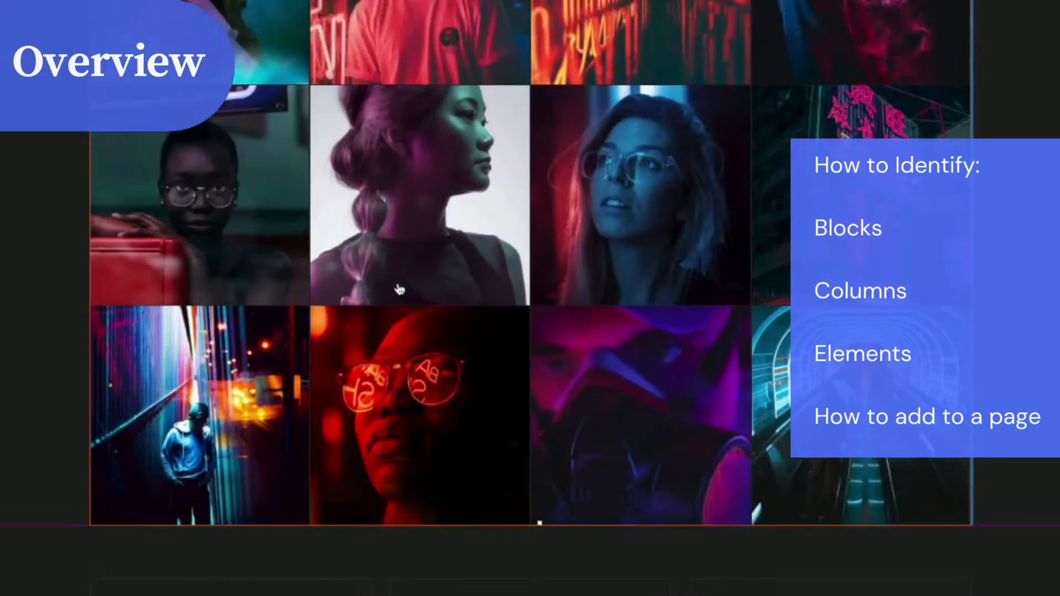
pyautogui.click(674, 189)
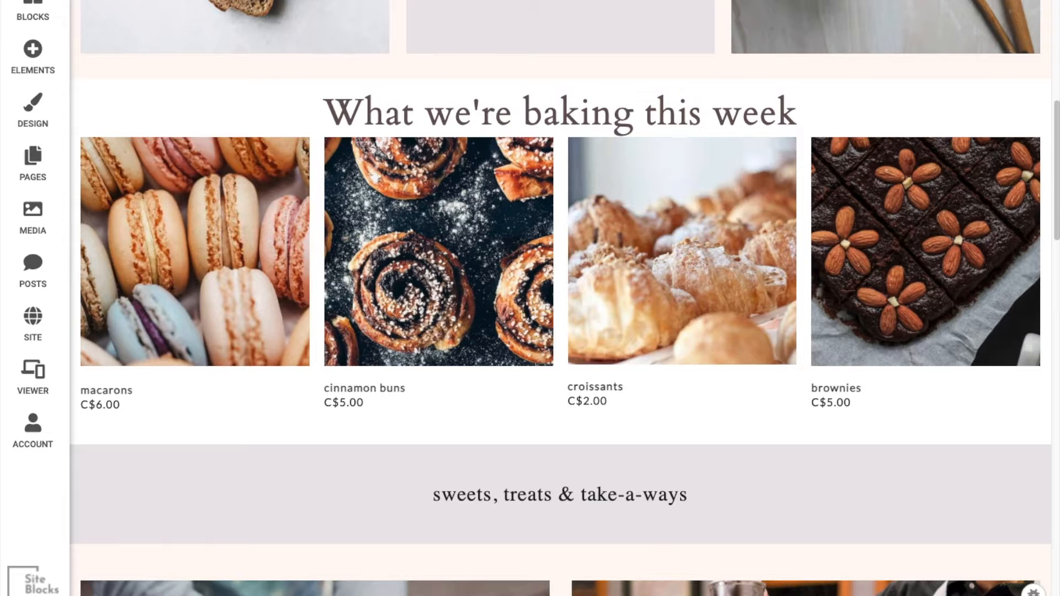
# Step: Inspect the bakery page's body blocks, including the weekly baking section and the tagline block
pyautogui.click(204, 95)
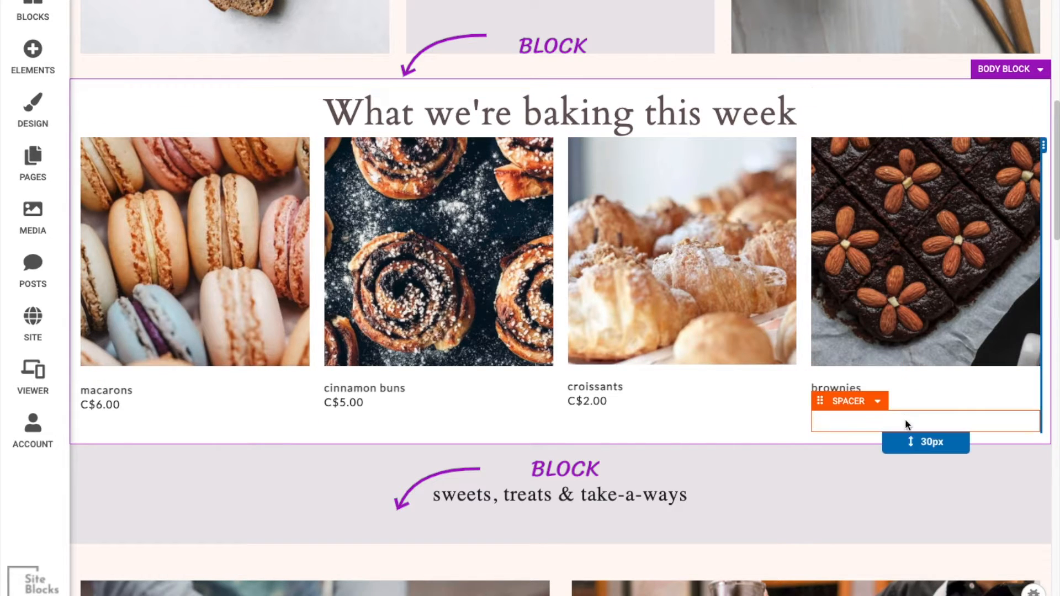
pyautogui.click(995, 446)
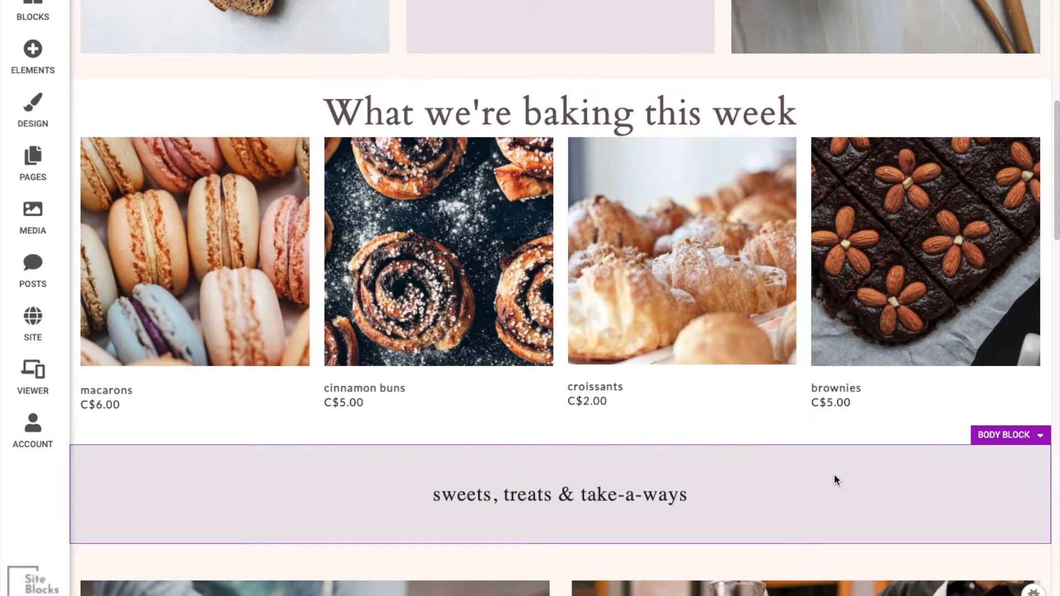
pyautogui.scroll(3, 833, 474)
pyautogui.scroll(8, 832, 478)
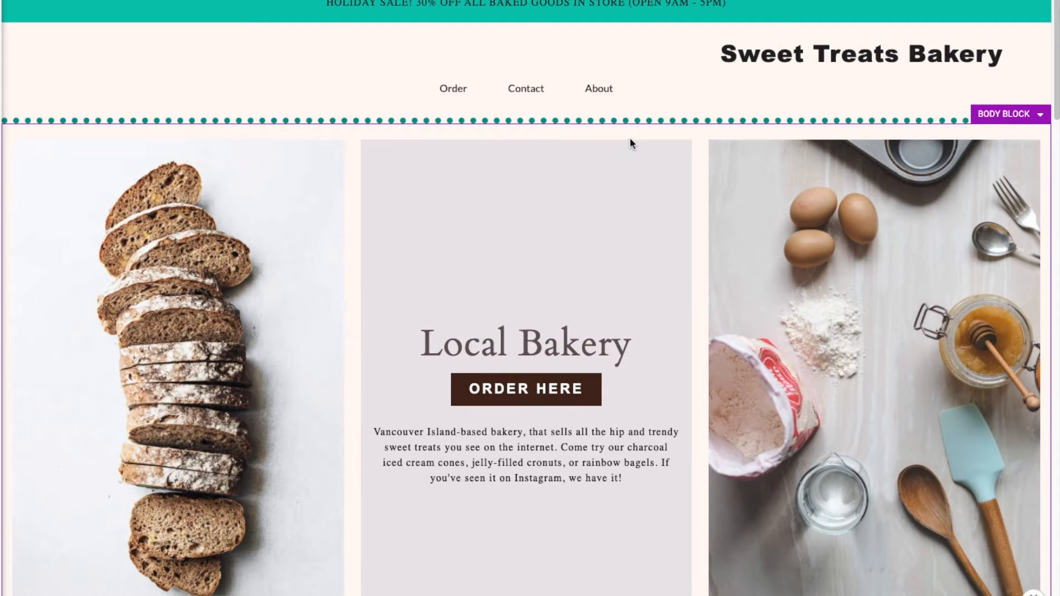
pyautogui.scroll(-1, 635, 246)
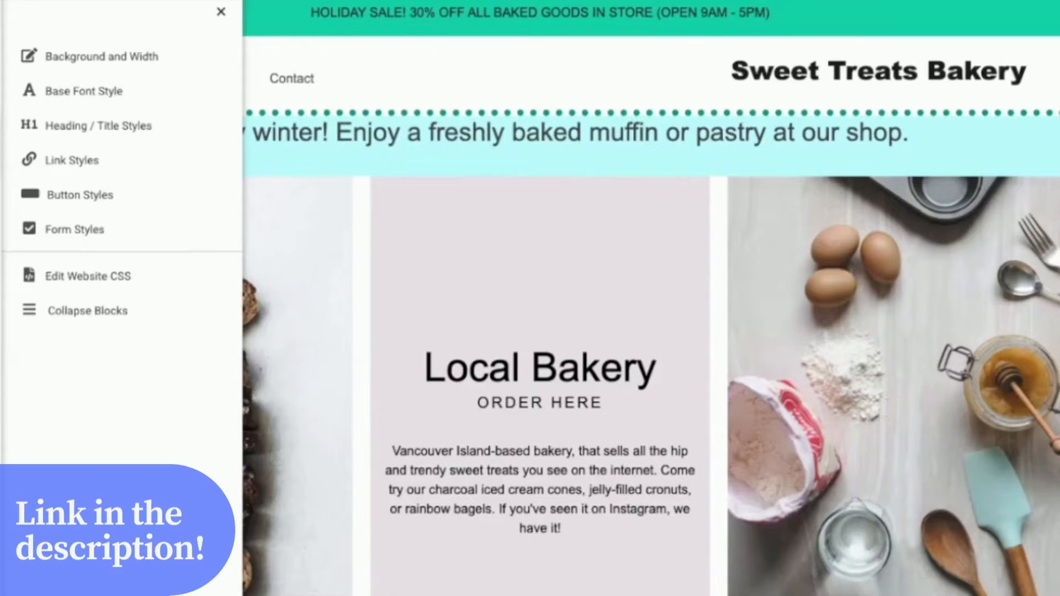
# Step: Examine the column editors of the product columns and the tagline row to identify columns and elements
pyautogui.click(147, 55)
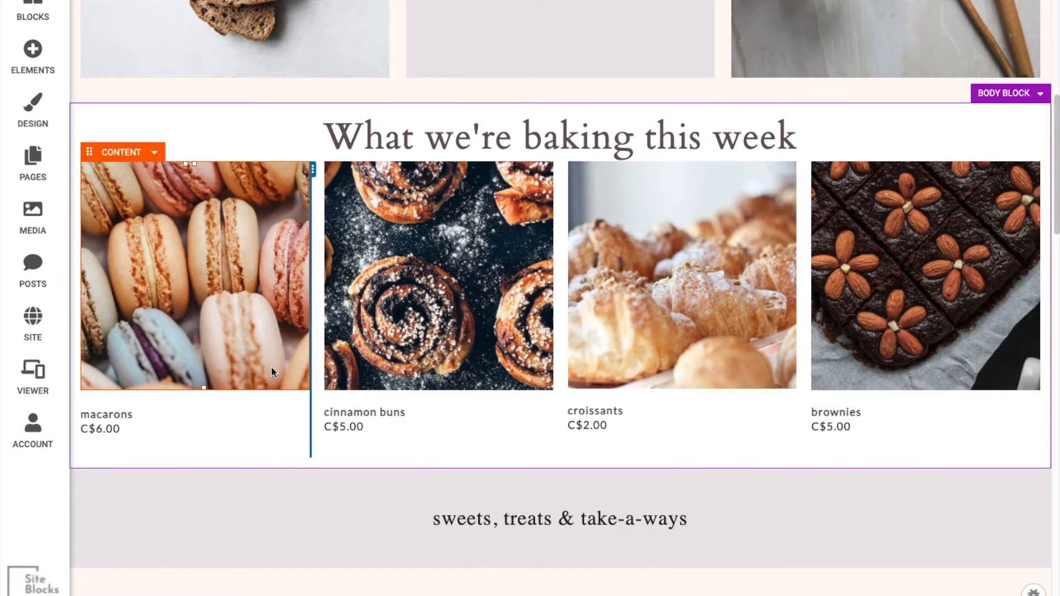
pyautogui.click(308, 363)
pyautogui.click(310, 356)
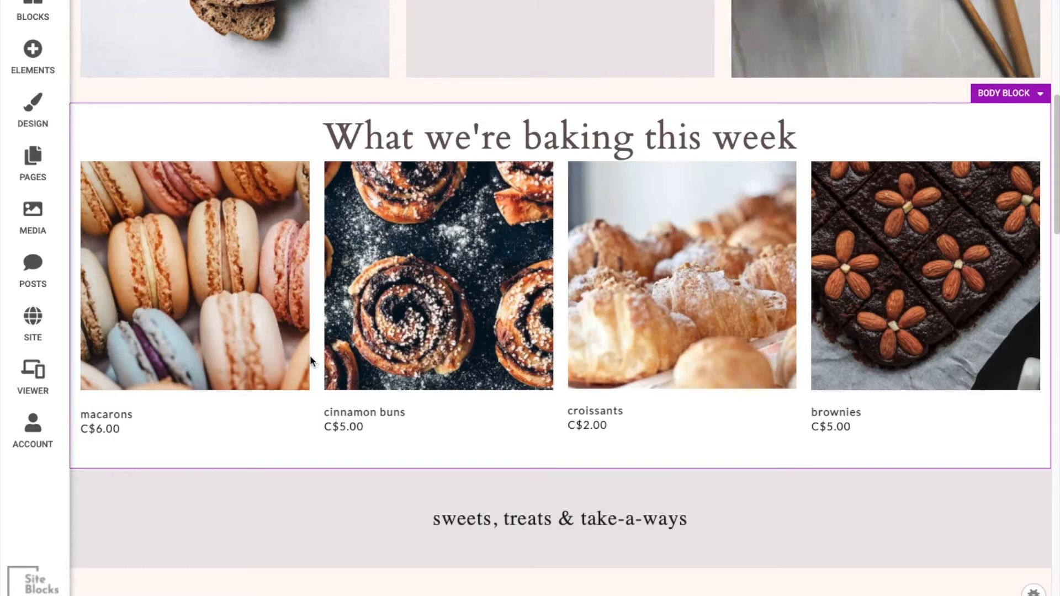
pyautogui.click(309, 358)
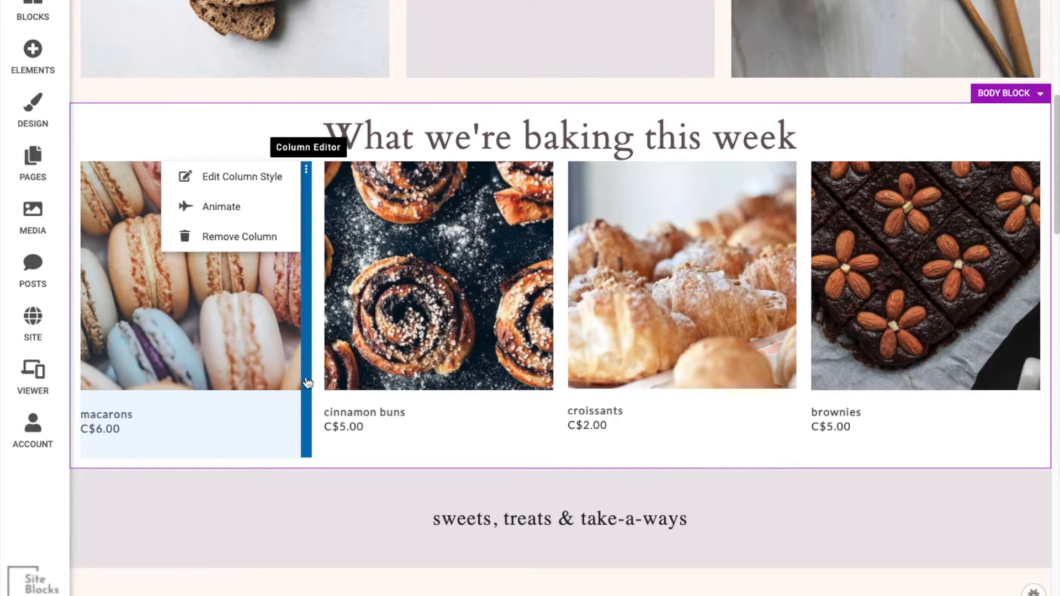
pyautogui.scroll(-1, 308, 381)
pyautogui.scroll(-3, 400, 476)
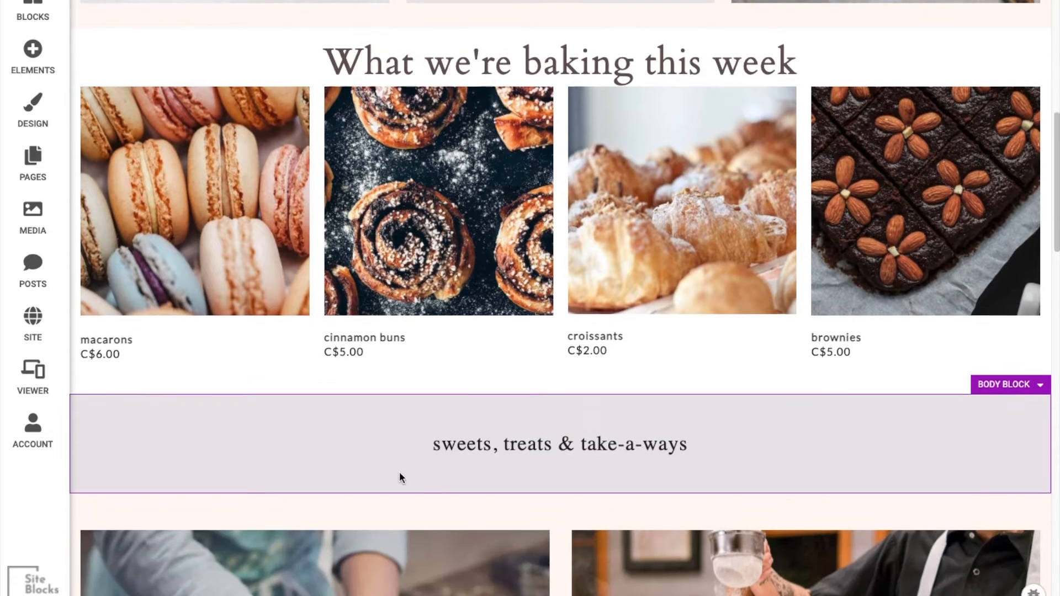
pyautogui.click(500, 415)
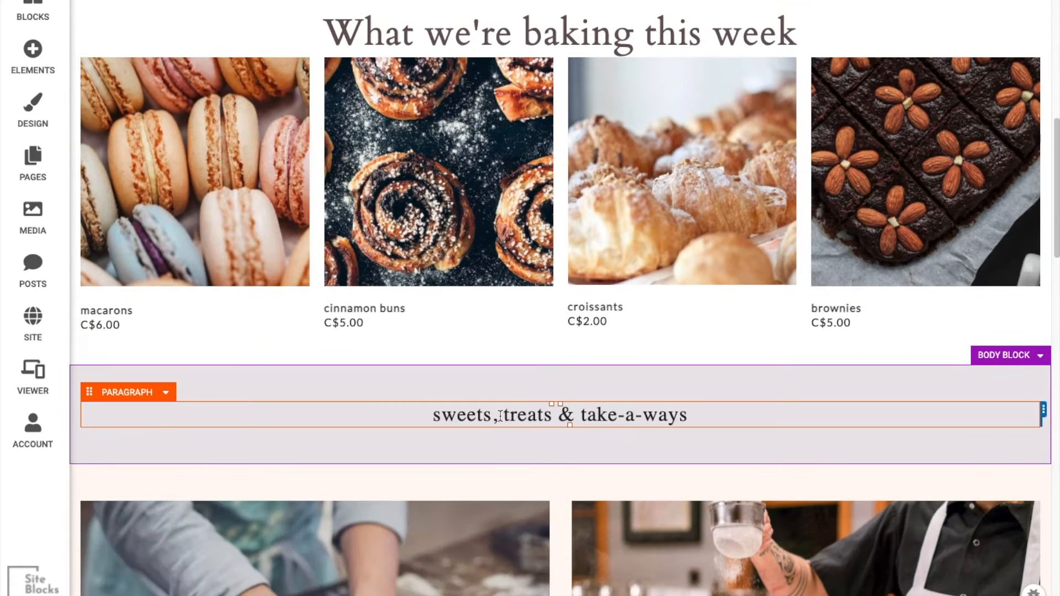
pyautogui.click(1041, 411)
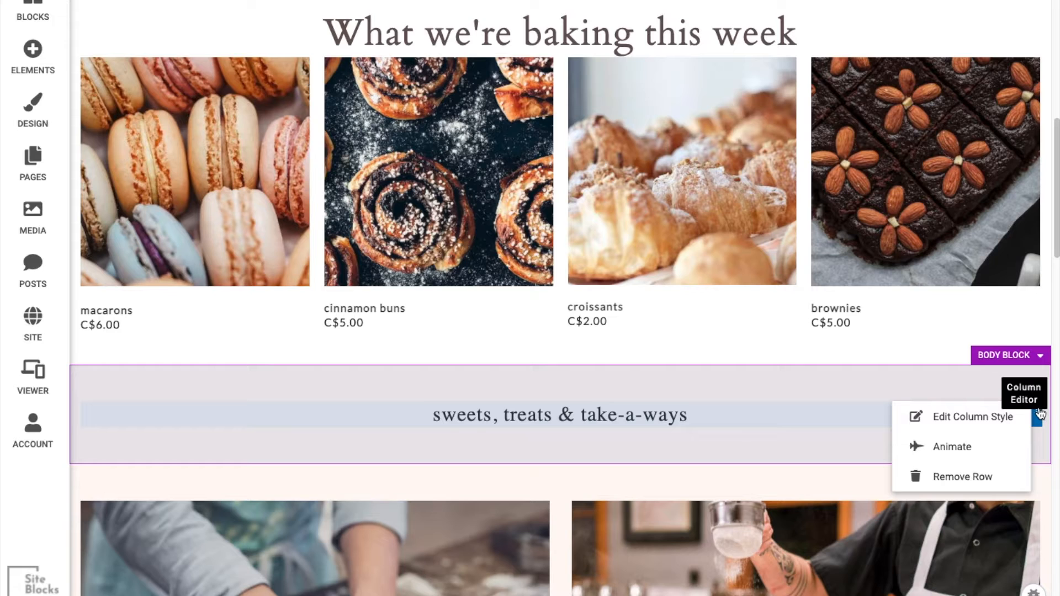
pyautogui.click(131, 392)
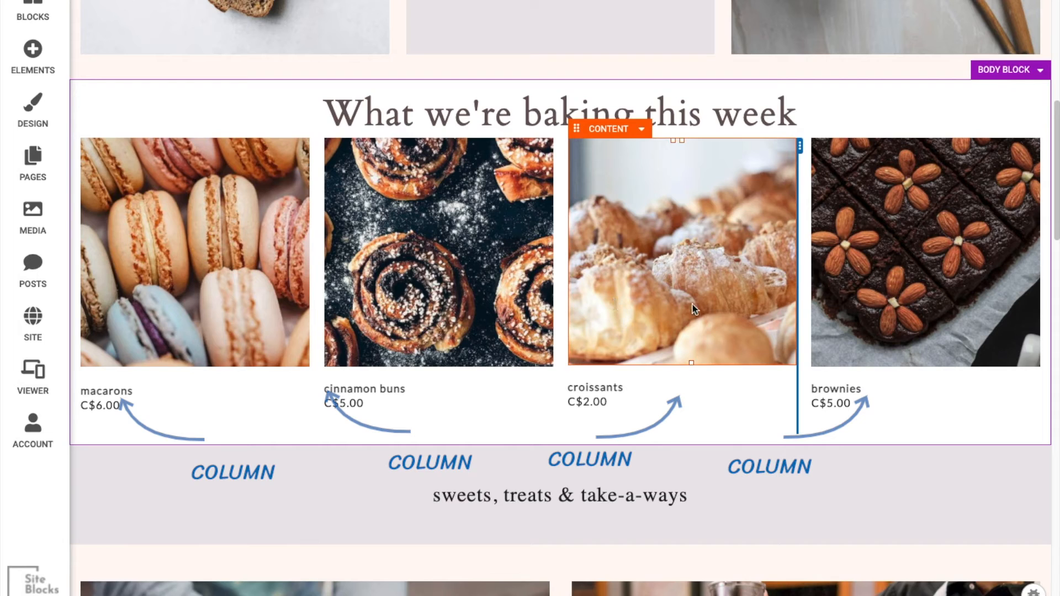
pyautogui.click(1041, 333)
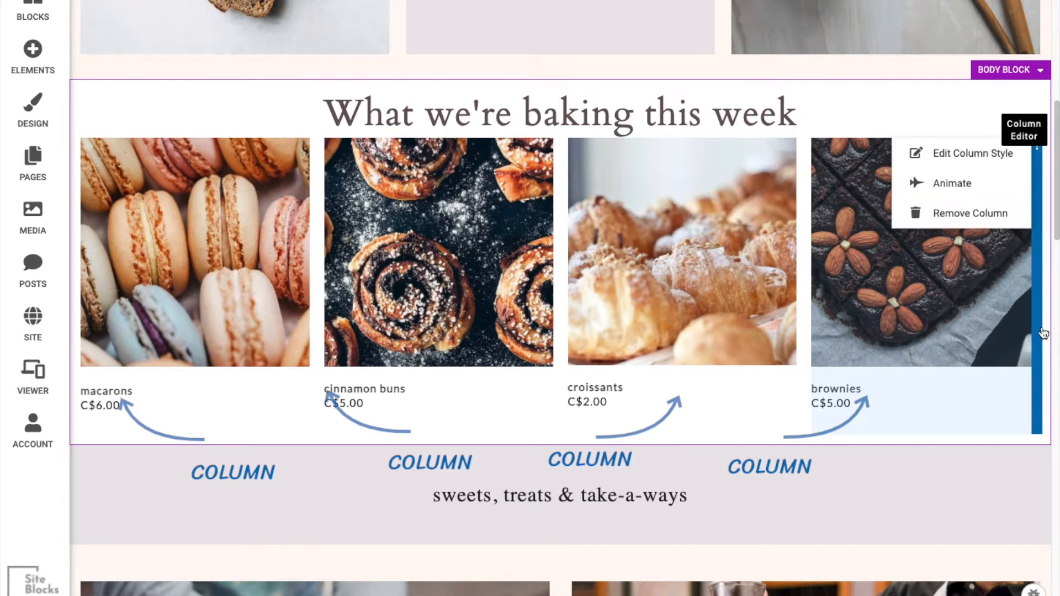
# Step: Add a Paragraph element beneath the croissants price and enter the text On Sale!
pyautogui.click(33, 55)
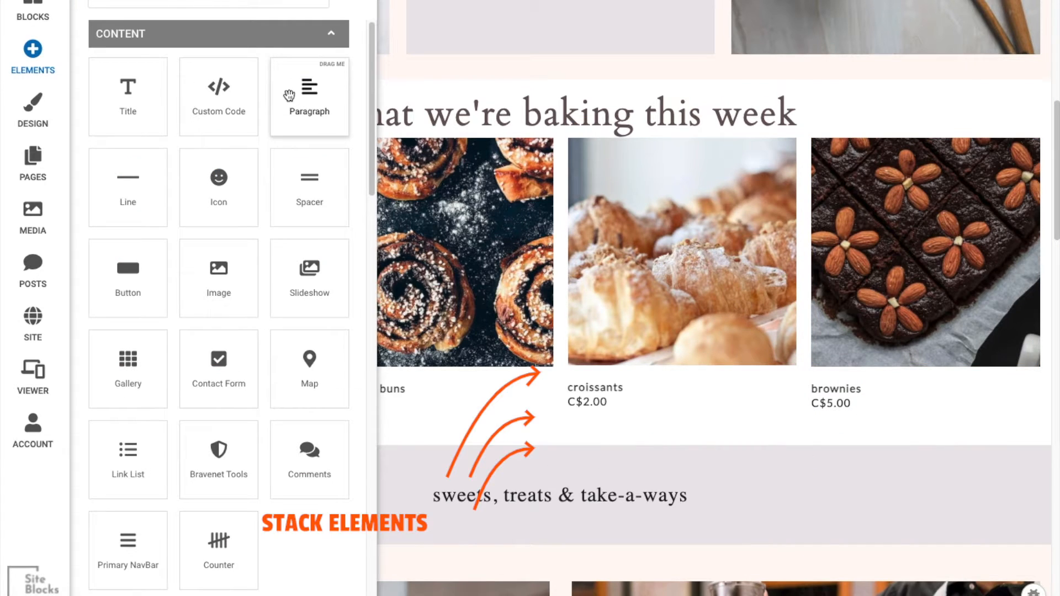
pyautogui.moveTo(293, 101); pyautogui.dragTo(604, 539)
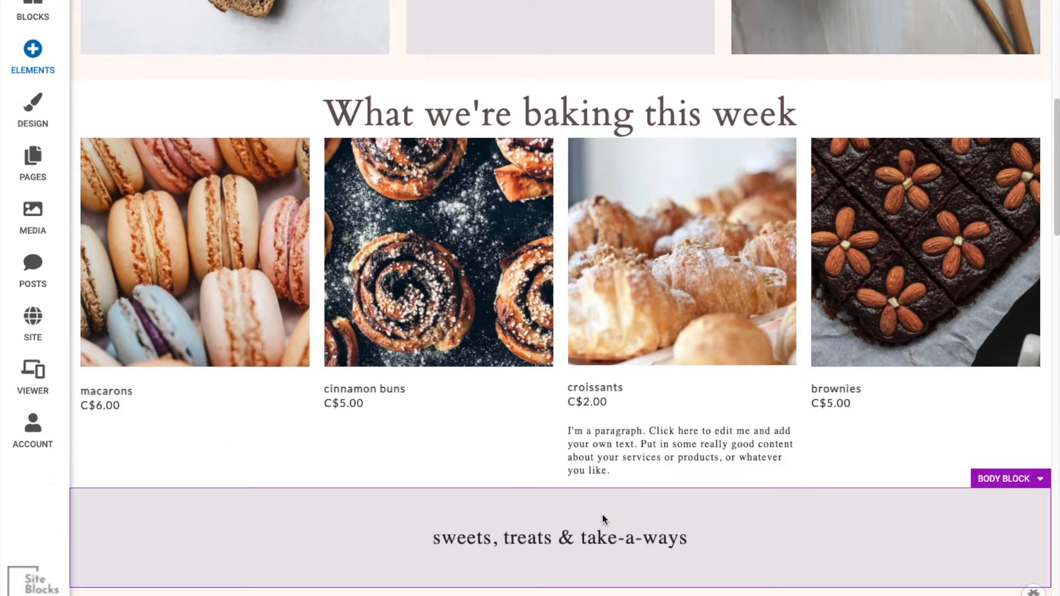
pyautogui.write('On Sale!')
pyautogui.click(564, 433)
pyautogui.doubleClick(587, 401)
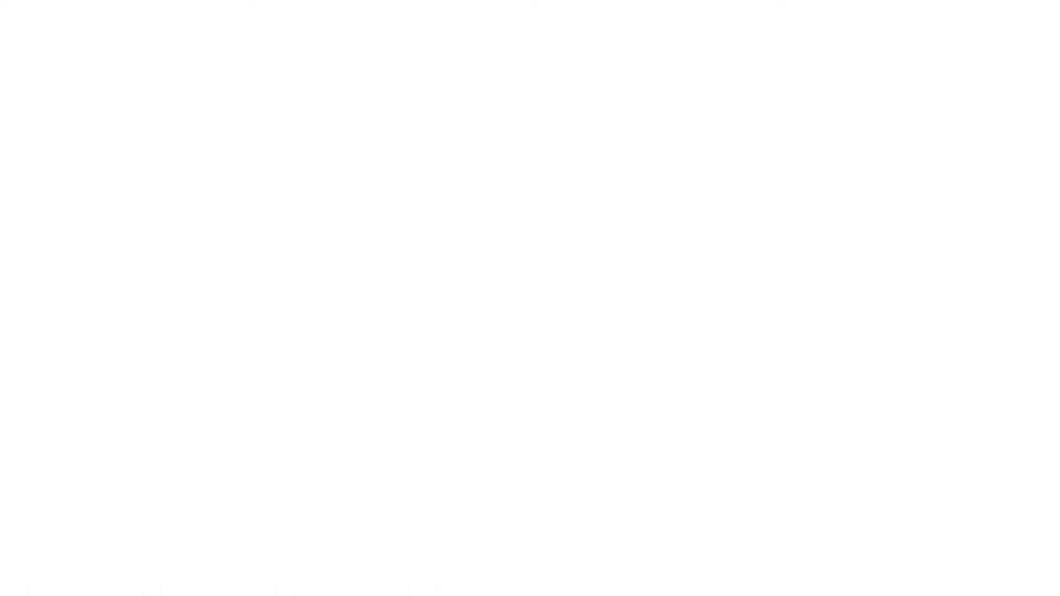
# Step: Browse the available element categories, from content through blogging, multimedia and social
pyautogui.scroll(-5, 221, 331)
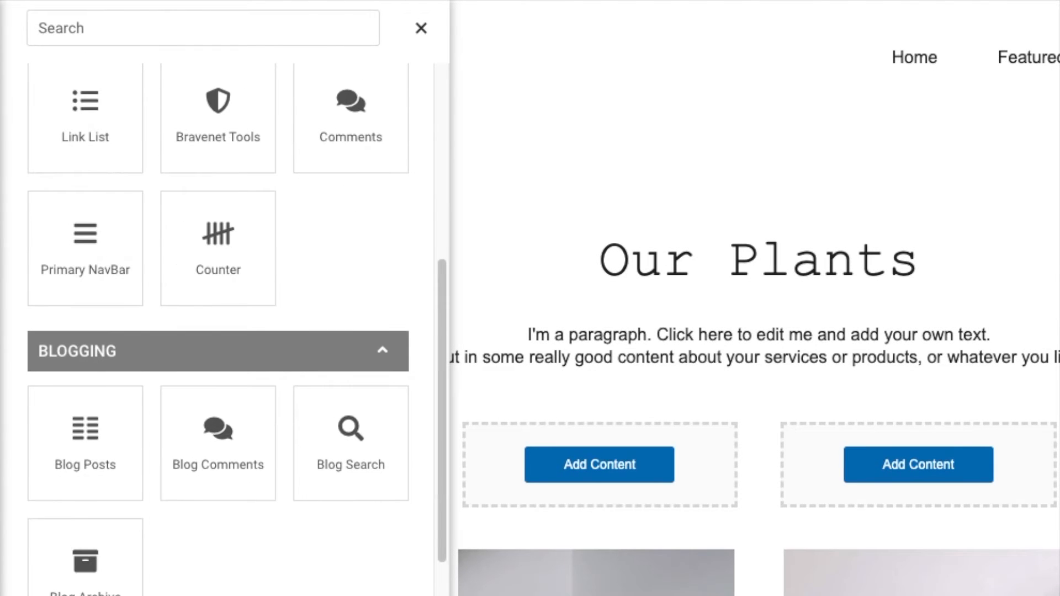
pyautogui.scroll(-8, 221, 332)
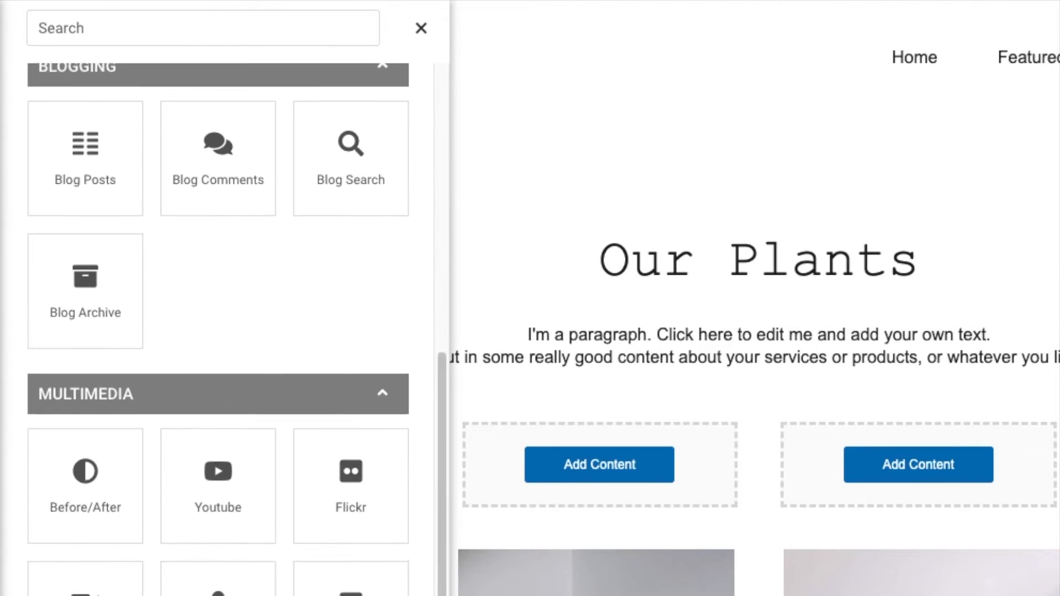
pyautogui.scroll(-7, 221, 332)
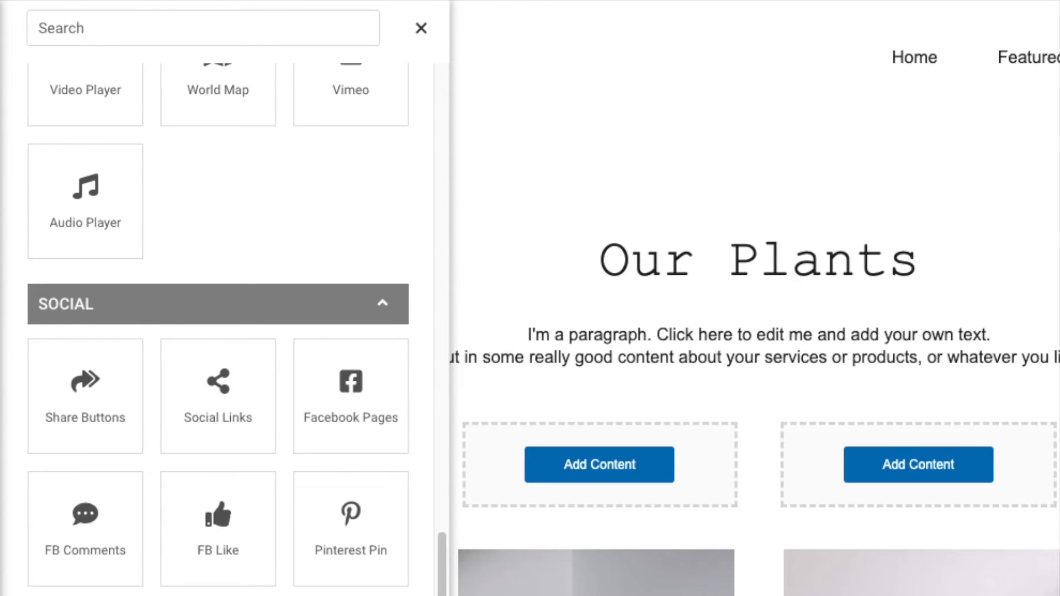
pyautogui.scroll(-6, 221, 332)
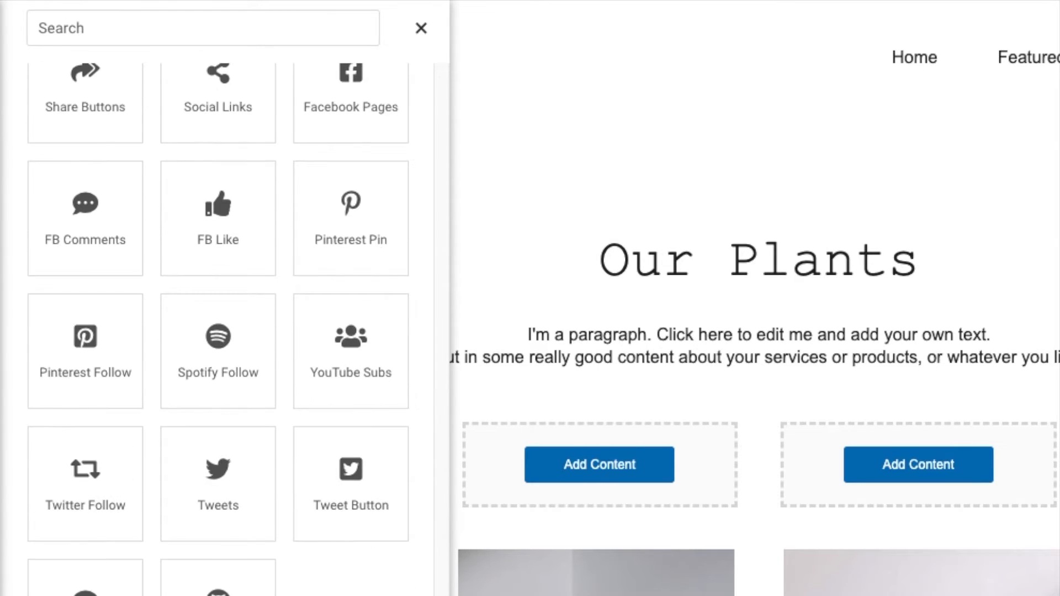
pyautogui.scroll(-1, 221, 331)
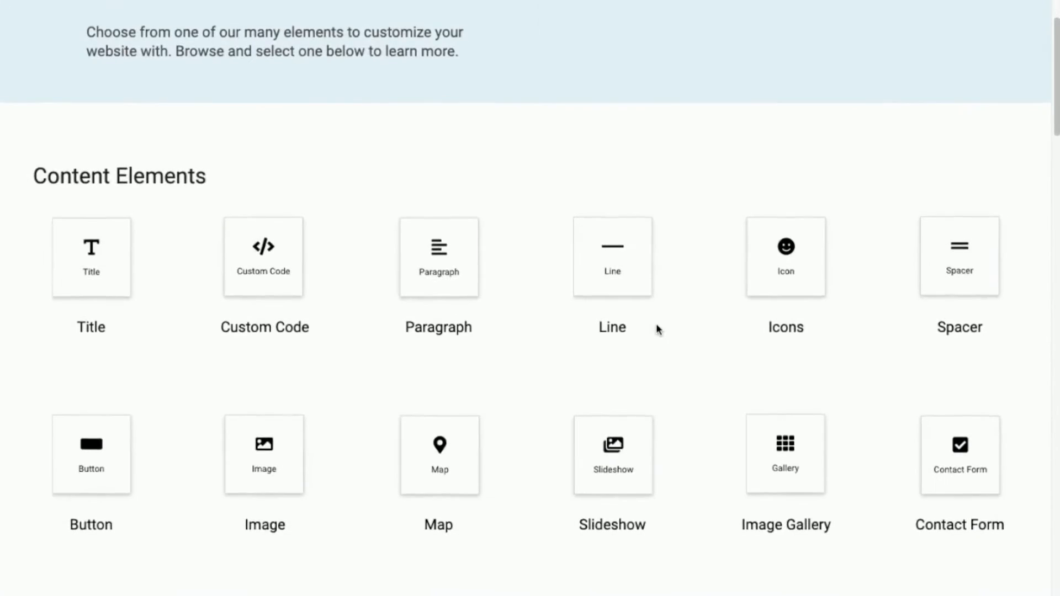
pyautogui.scroll(-4, 656, 323)
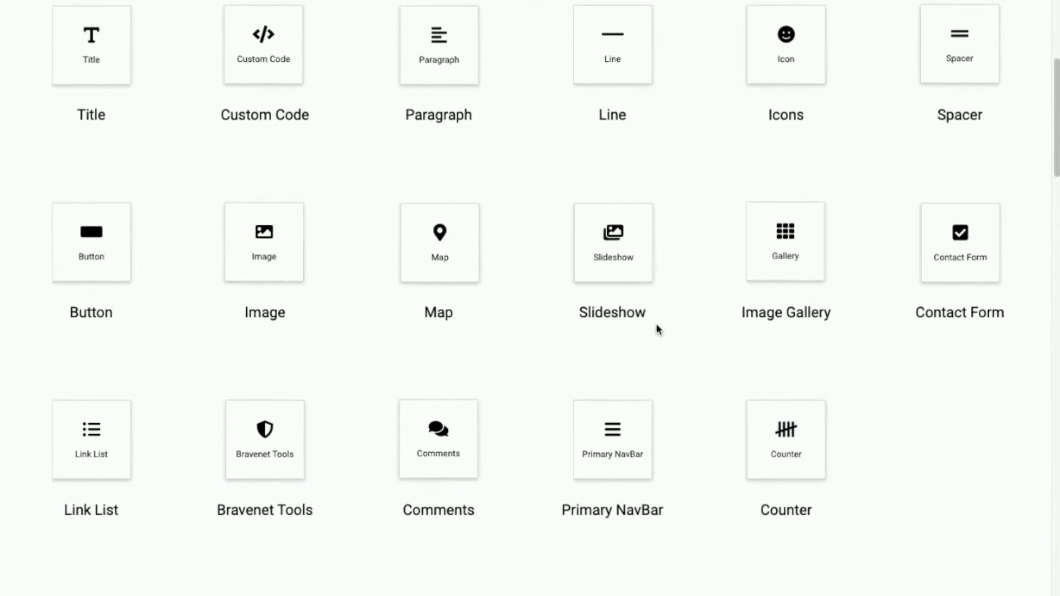
pyautogui.scroll(-8, 657, 330)
pyautogui.scroll(-8, 657, 330)
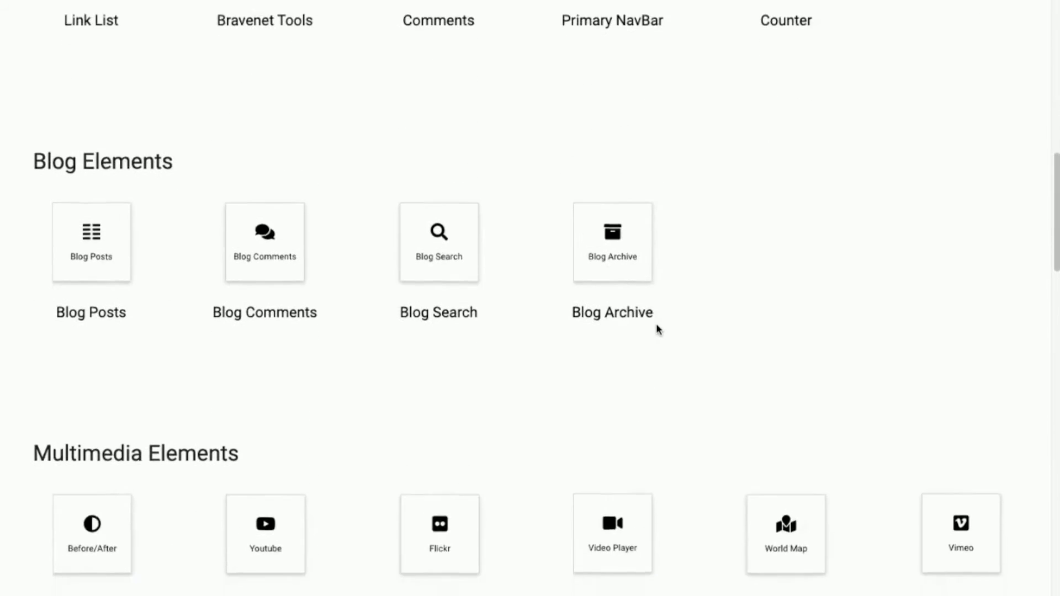
pyautogui.scroll(-4, 657, 330)
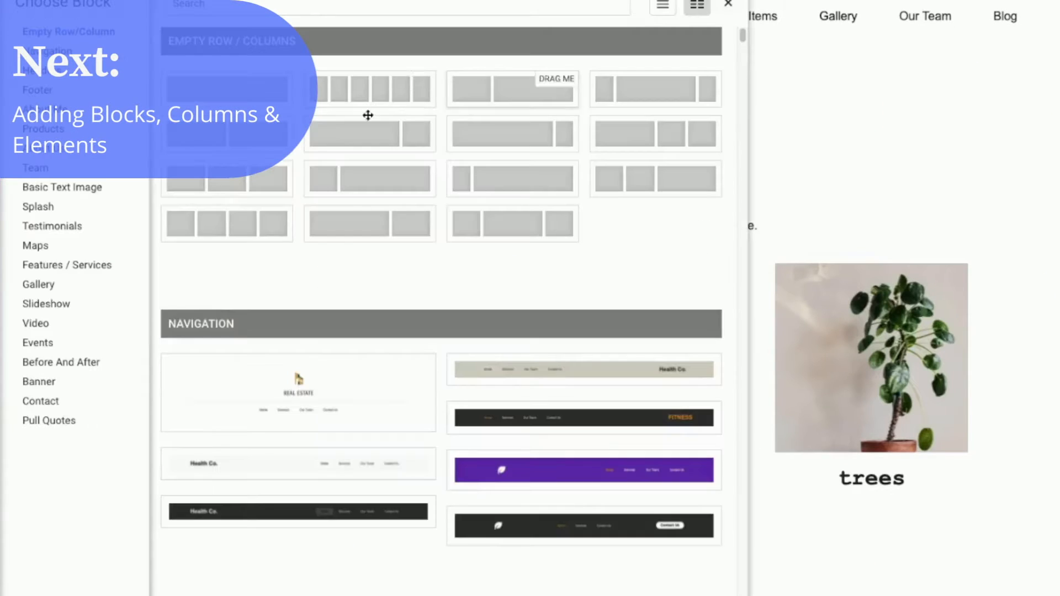
# Step: Drag an empty row layout from the block chooser onto the plants page
pyautogui.moveTo(174, 225); pyautogui.dragTo(398, 296)
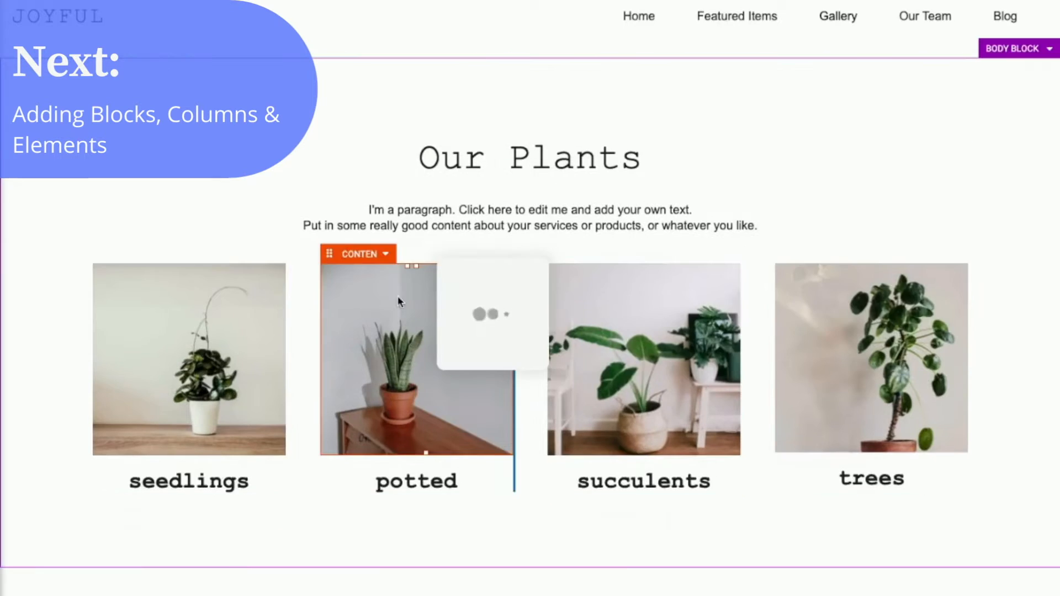
pyautogui.click(198, 301)
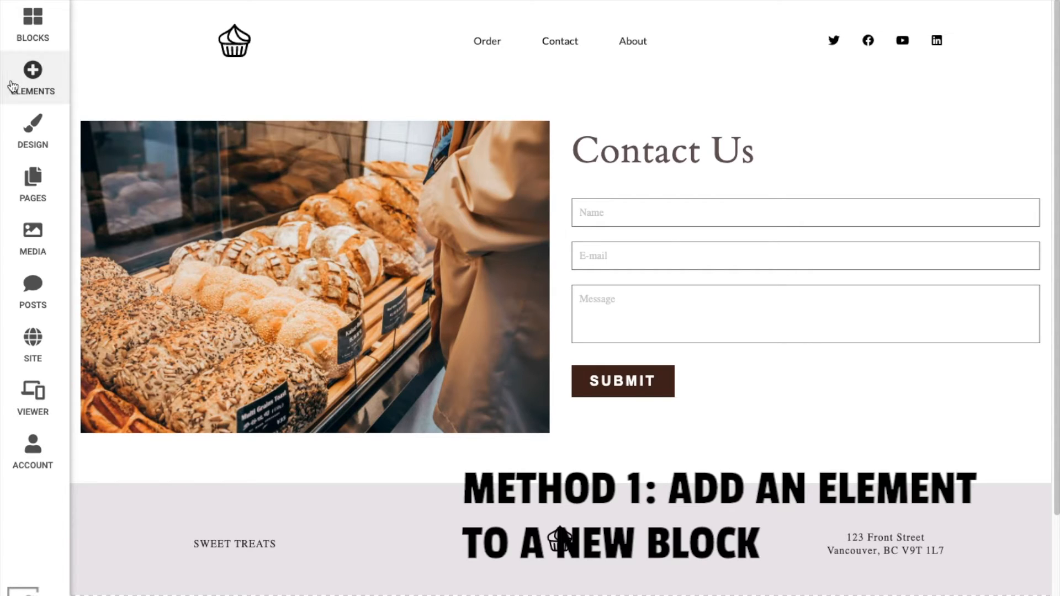
# Step: Add a Social Links element as a new block above the Contact Us section
pyautogui.click(25, 85)
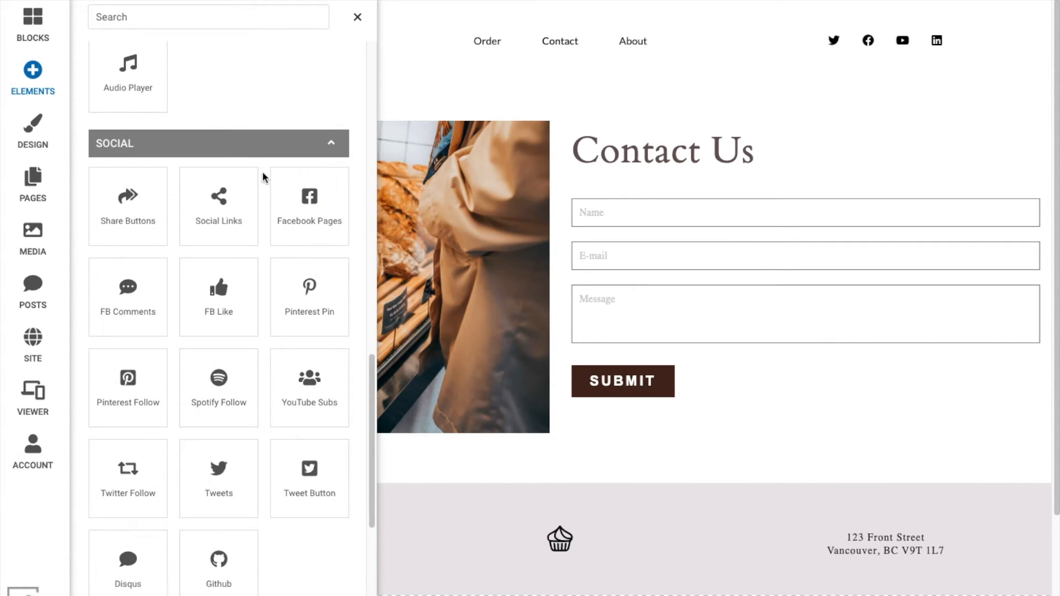
pyautogui.moveTo(227, 225); pyautogui.dragTo(287, 96)
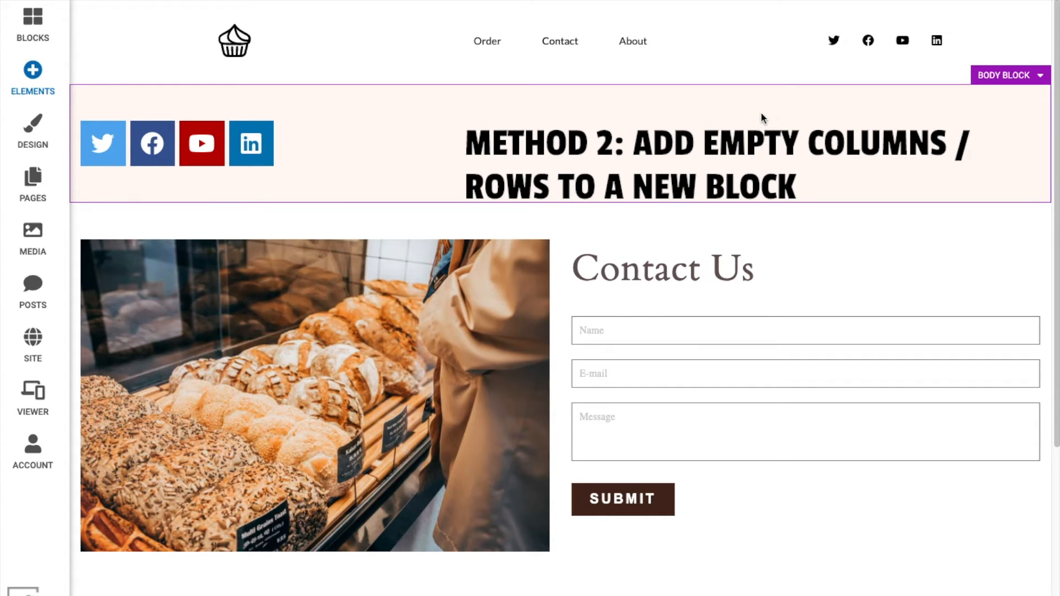
# Step: Add a two-column empty row block to the page from the block chooser
pyautogui.click(40, 38)
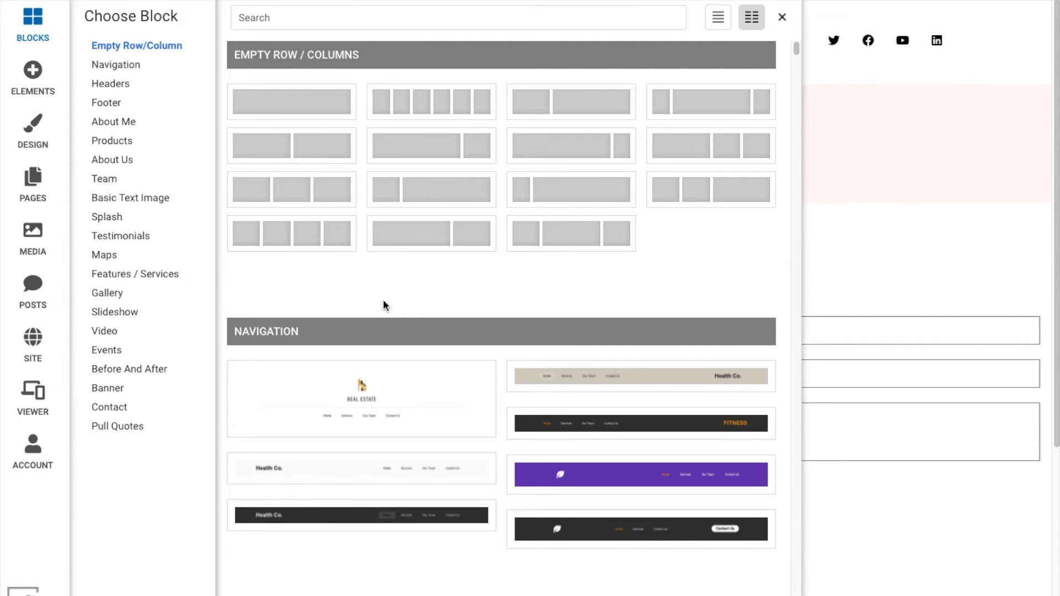
pyautogui.moveTo(307, 144); pyautogui.dragTo(471, 254)
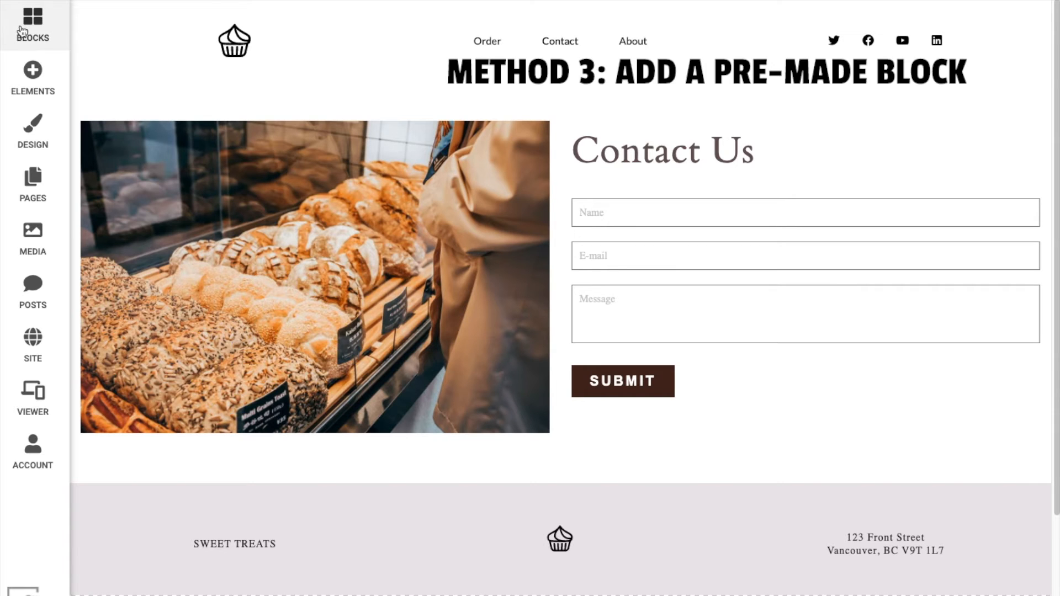
# Step: Browse the block categories and drag a pre-made Maps block with map, photo and contact details onto the page
pyautogui.click(28, 33)
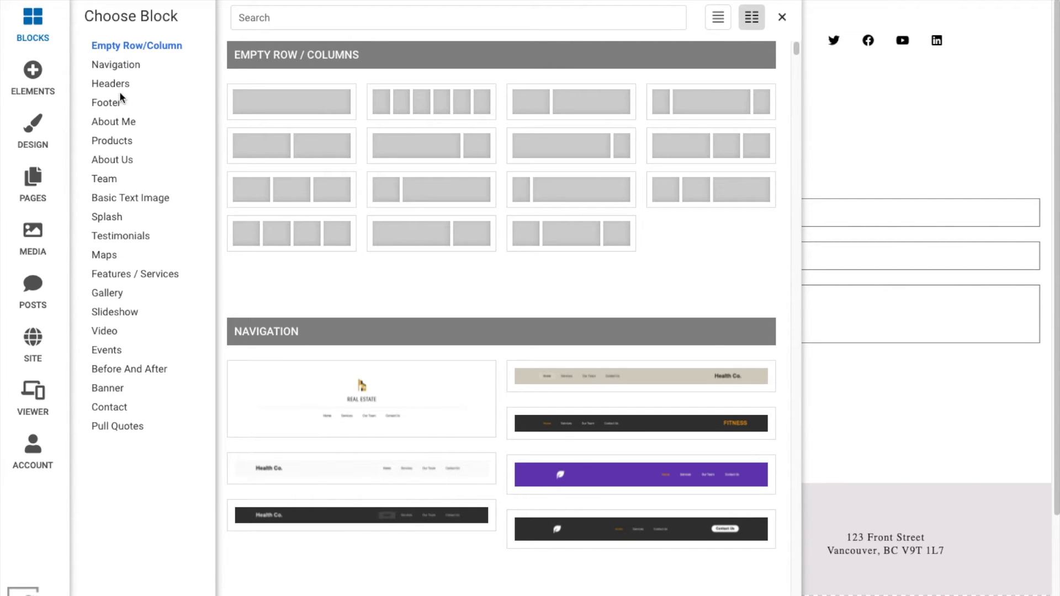
pyautogui.click(119, 124)
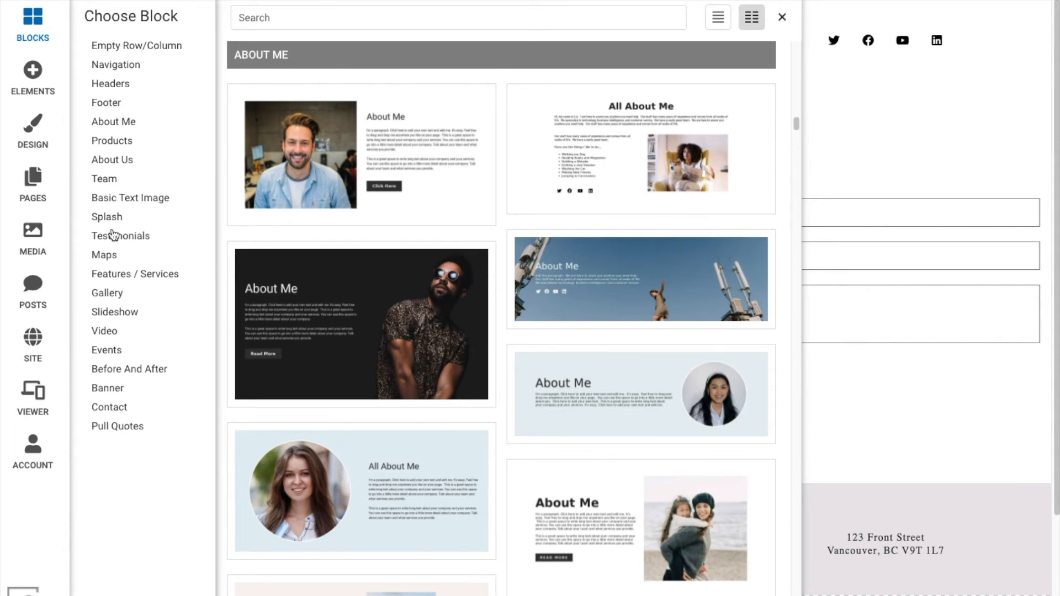
pyautogui.click(105, 217)
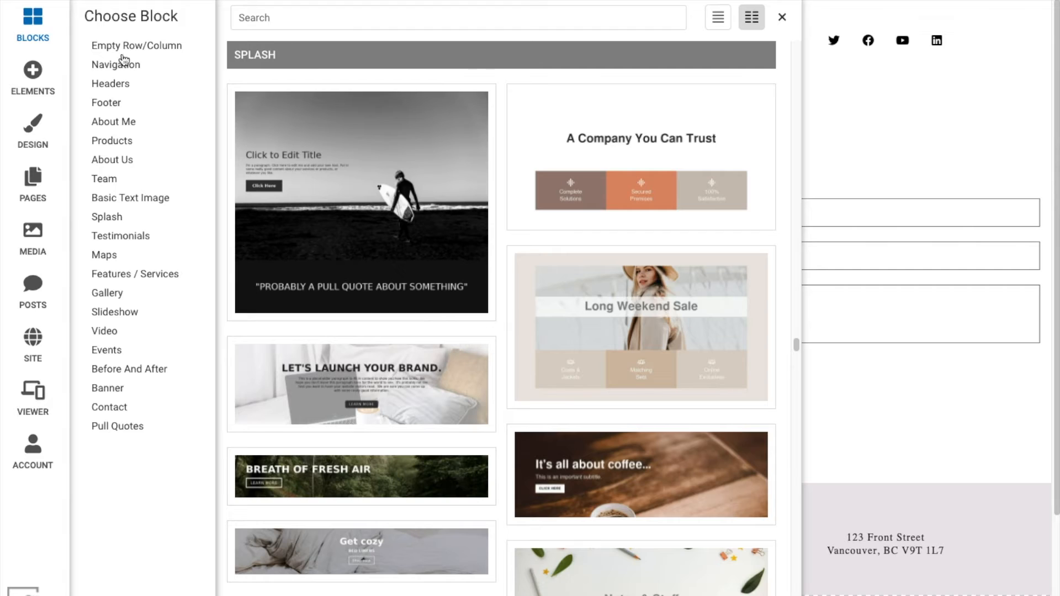
pyautogui.click(95, 104)
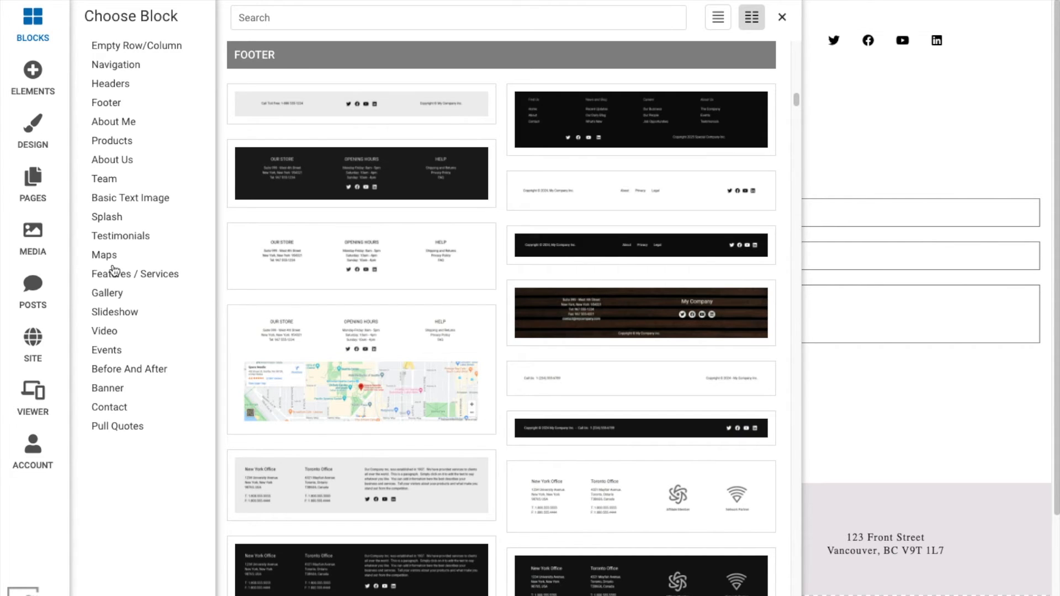
pyautogui.click(101, 257)
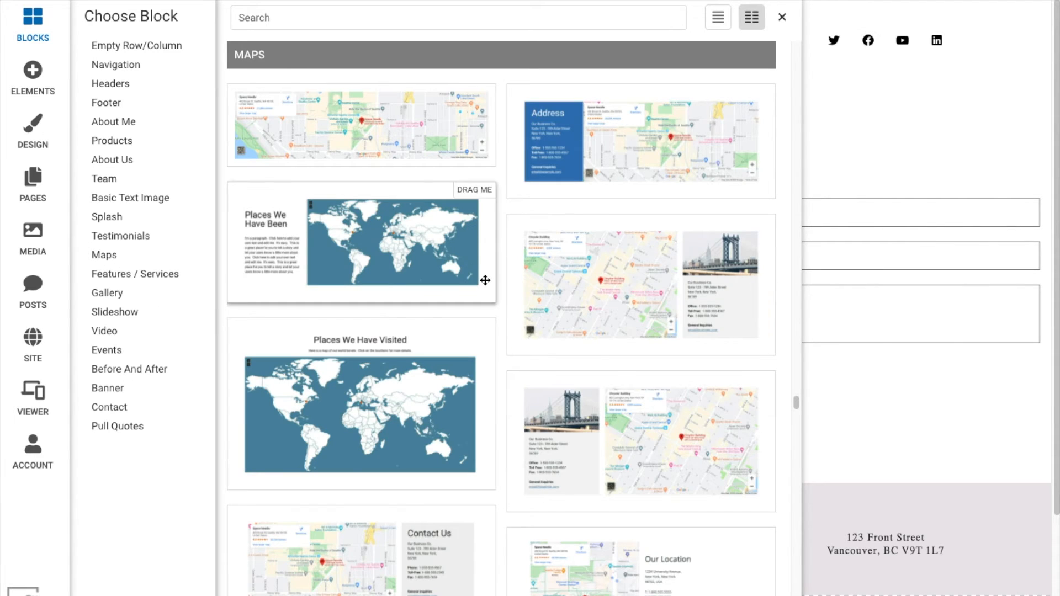
pyautogui.moveTo(525, 289); pyautogui.dragTo(754, 501)
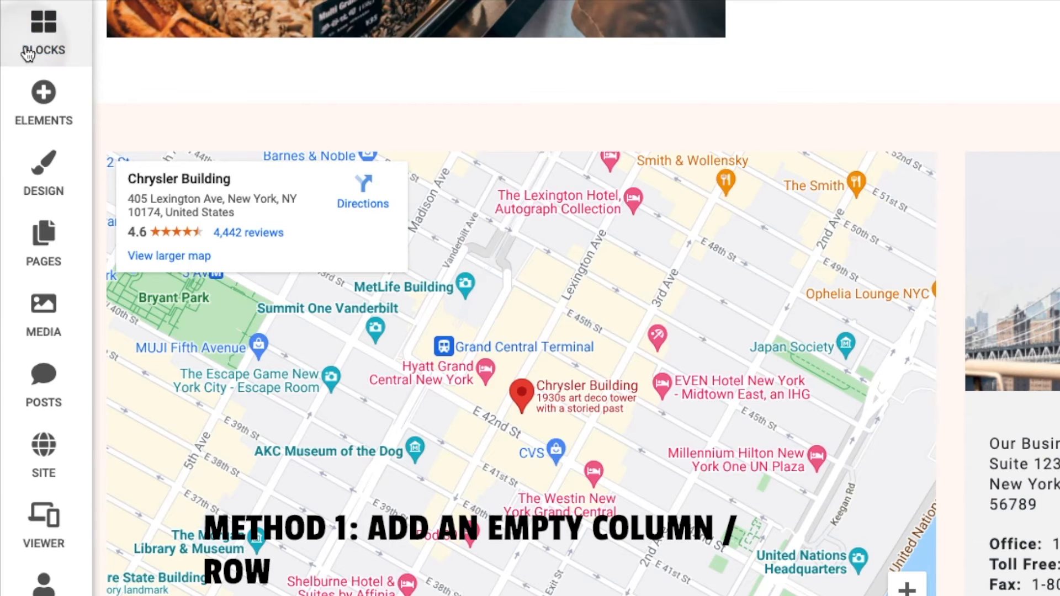
# Step: Drag another two-column empty row layout from the block chooser onto the page
pyautogui.click(21, 38)
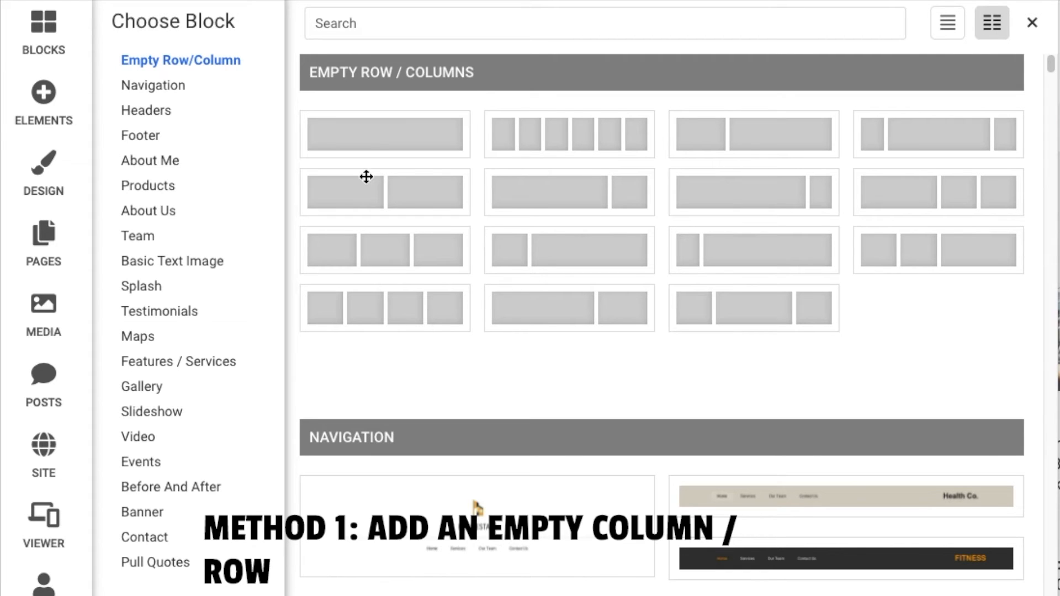
pyautogui.moveTo(362, 188); pyautogui.dragTo(792, 546)
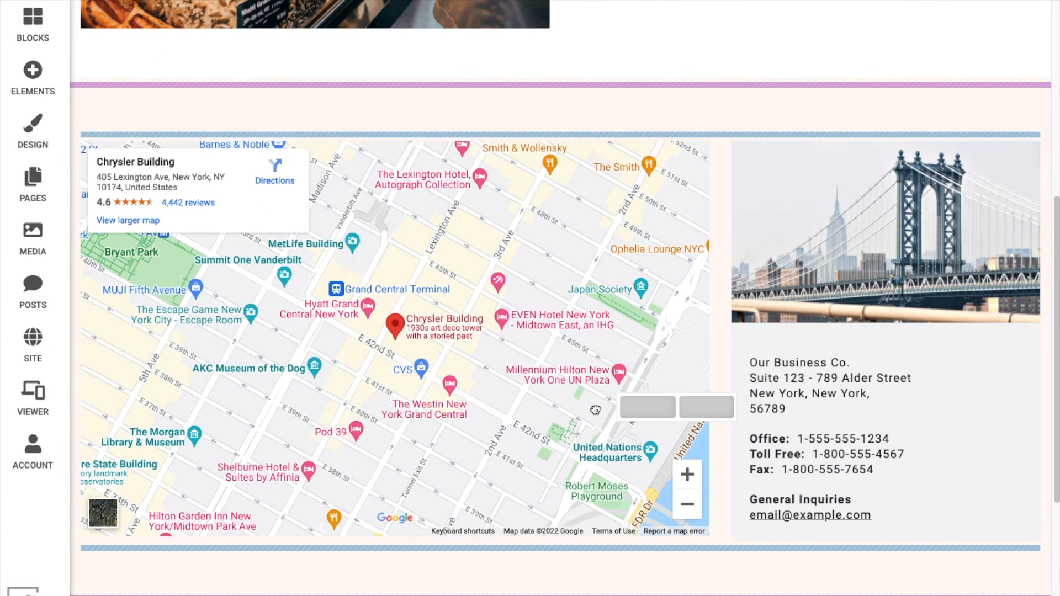
pyautogui.moveTo(595, 410); pyautogui.dragTo(632, 139)
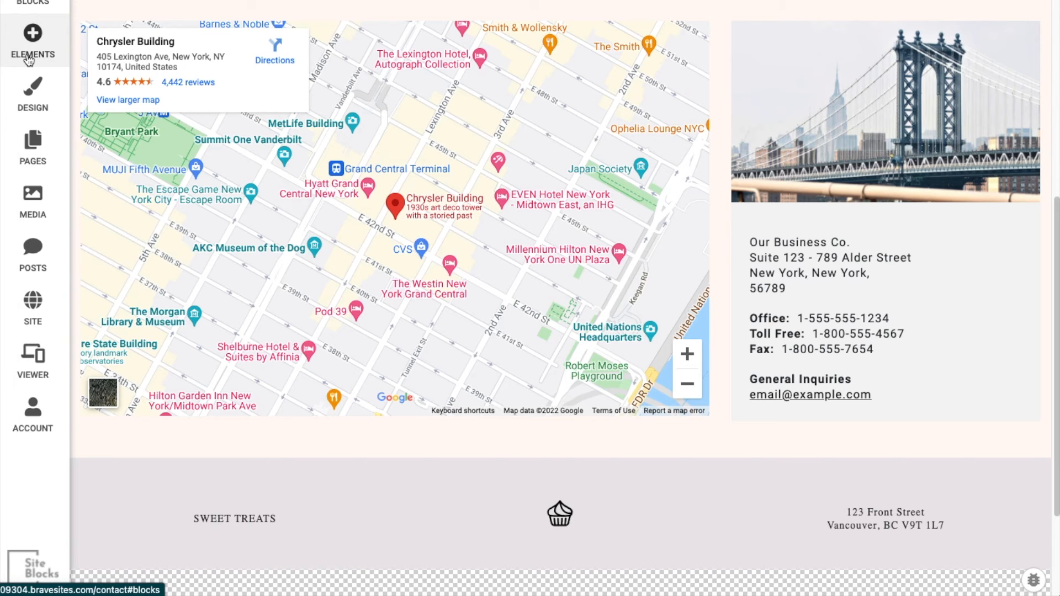
# Step: Drag a Disqus element from the Social elements onto the page as a new row
pyautogui.click(33, 38)
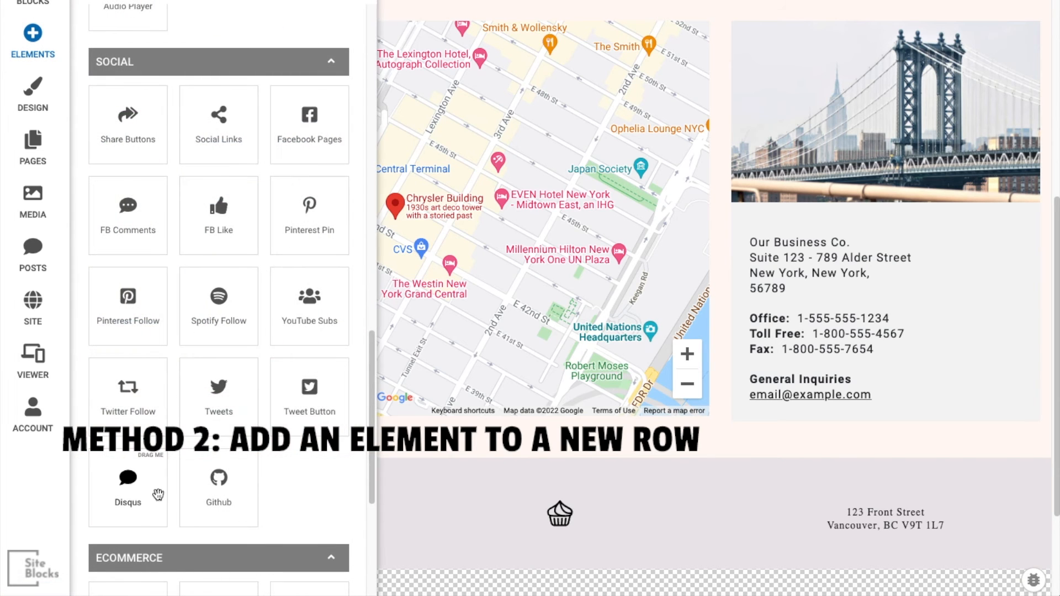
pyautogui.moveTo(150, 508); pyautogui.dragTo(314, 531)
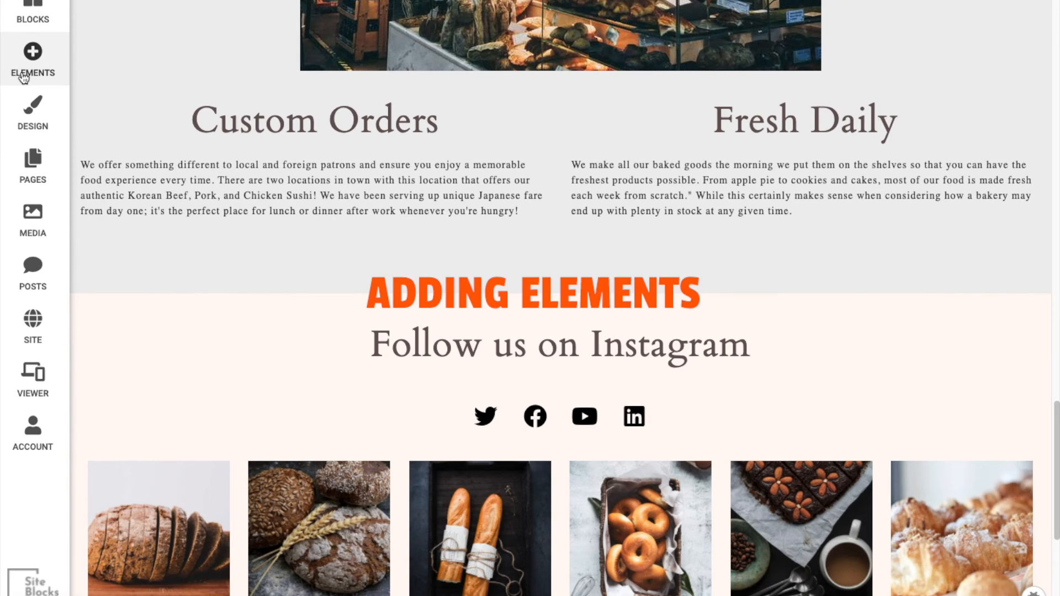
# Step: Add a Line element beneath the Custom Orders and Fresh Daily text and adjust its width
pyautogui.click(23, 77)
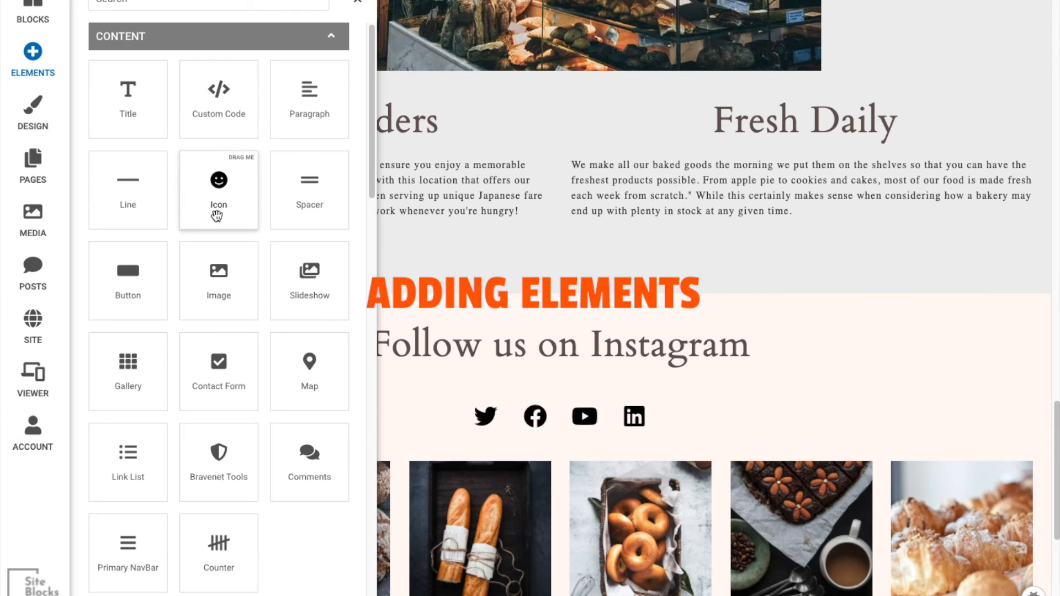
pyautogui.moveTo(129, 204); pyautogui.dragTo(182, 217)
pyautogui.moveTo(334, 292); pyautogui.dragTo(367, 330)
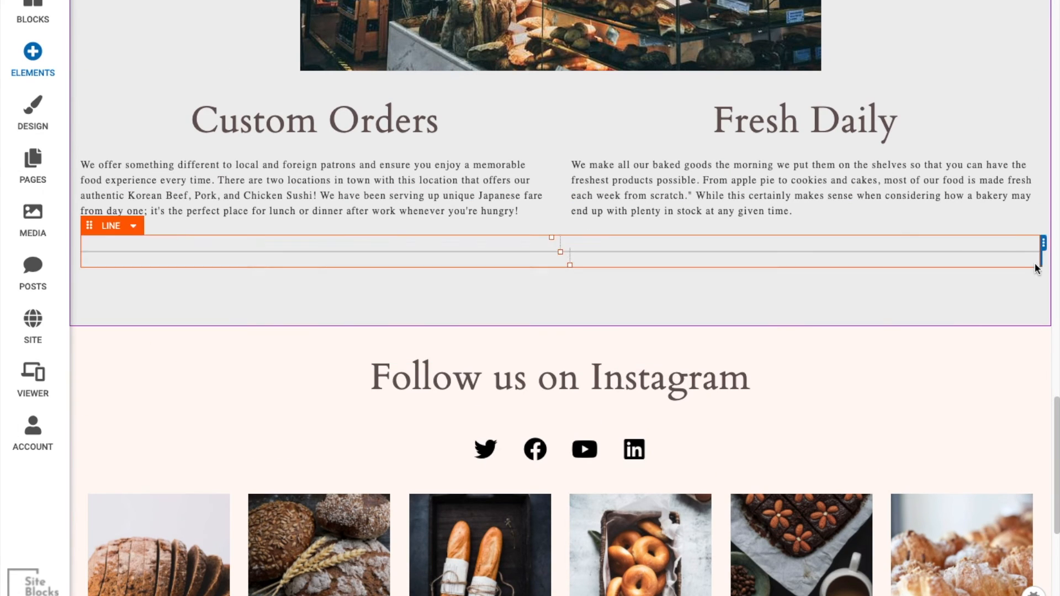
pyautogui.click(1038, 261)
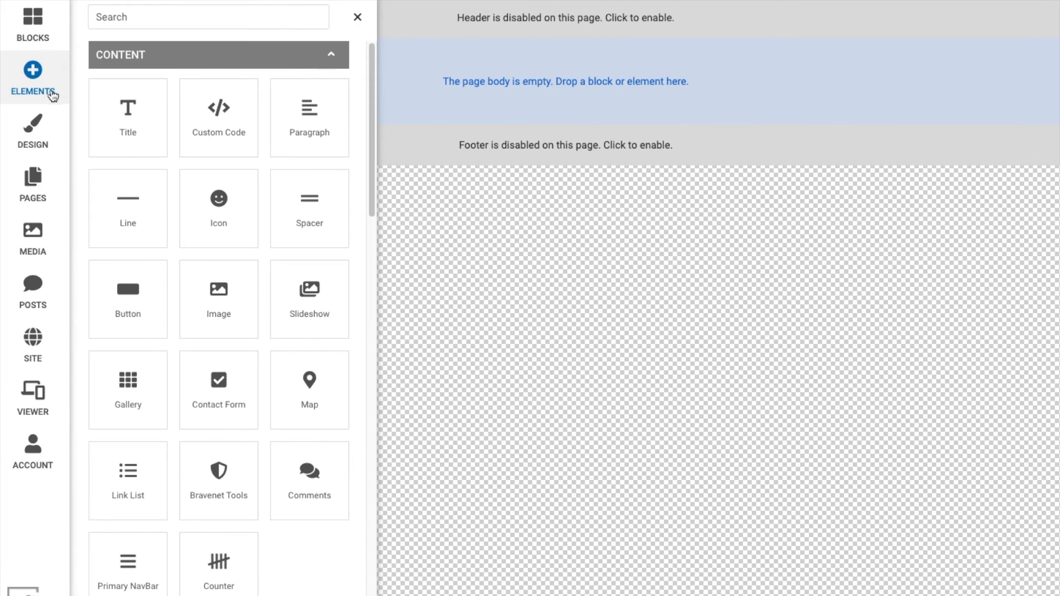
# Step: Drop an Icon element into the empty body of a blank page
pyautogui.moveTo(242, 213); pyautogui.dragTo(373, 96)
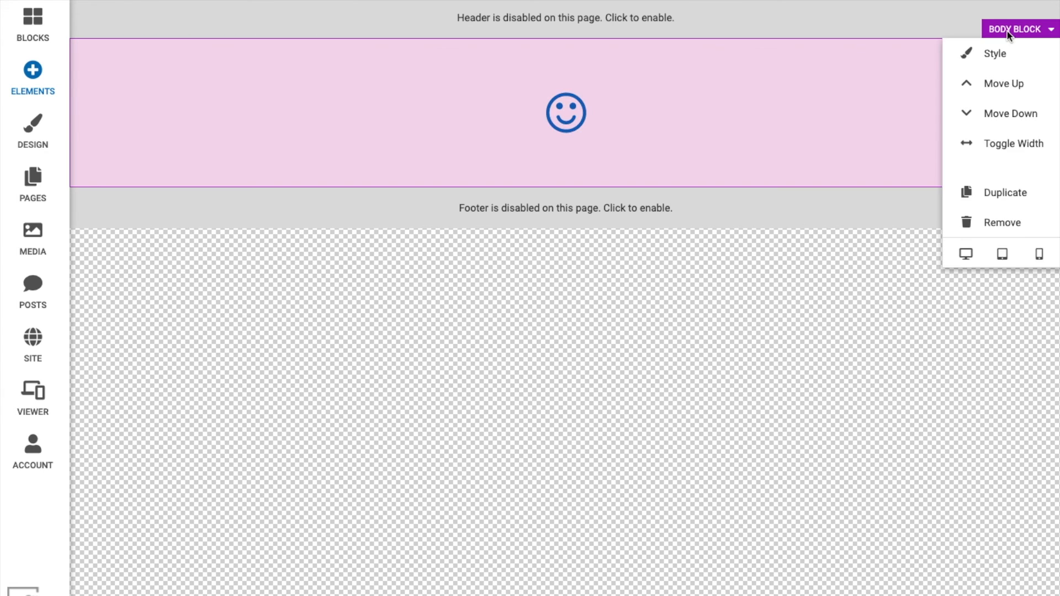
pyautogui.click(134, 67)
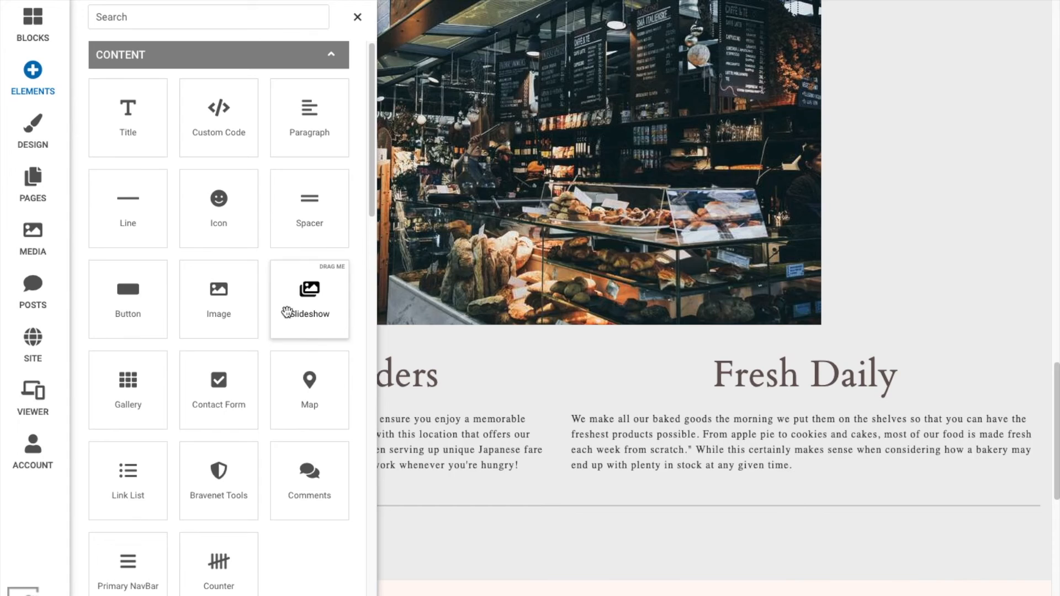
# Step: Add image elements beneath both the Custom Orders and Fresh Daily columns
pyautogui.moveTo(286, 310); pyautogui.dragTo(438, 565)
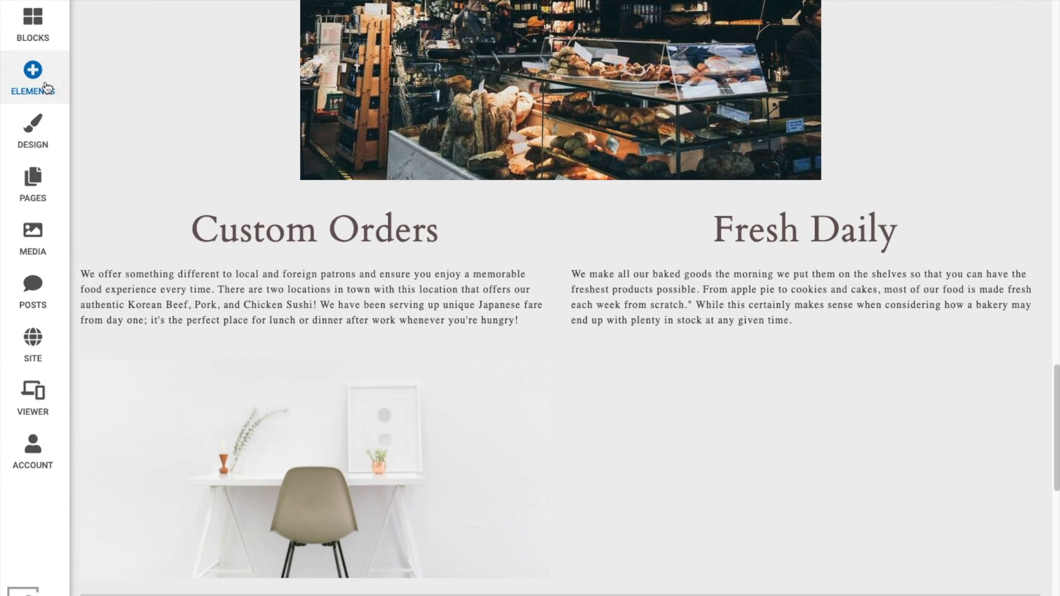
pyautogui.click(44, 86)
pyautogui.moveTo(218, 287); pyautogui.dragTo(724, 418)
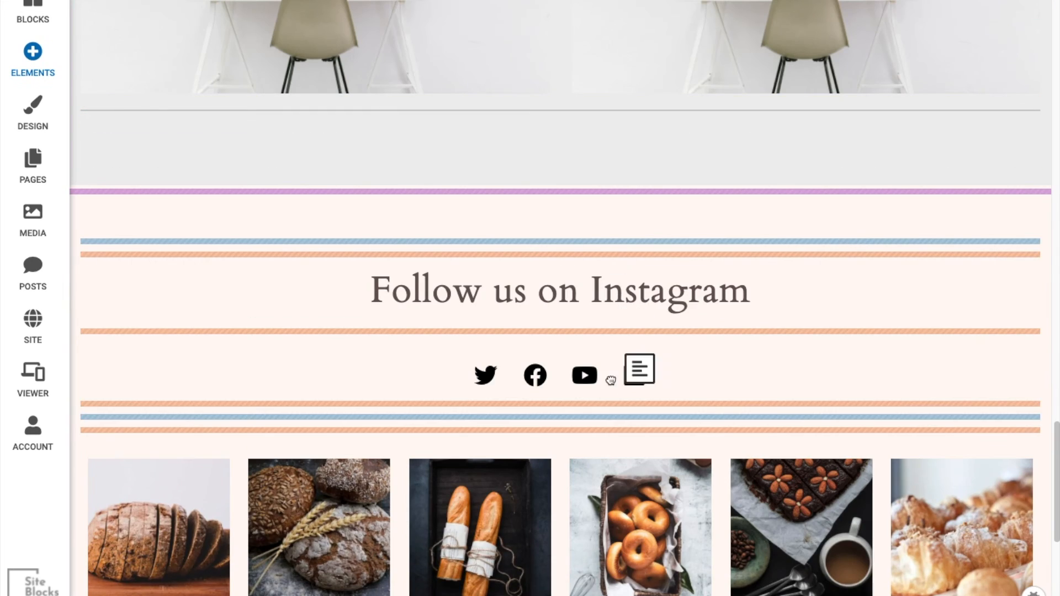
# Step: Add a Paragraph element below the Instagram social icons and select its placeholder text for editing
pyautogui.moveTo(610, 377); pyautogui.dragTo(596, 417)
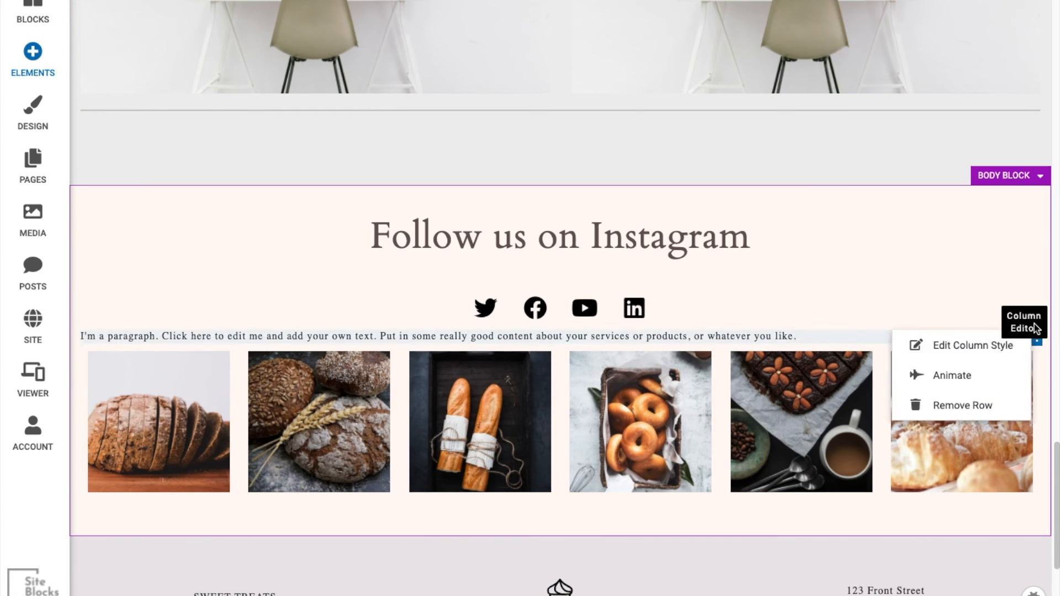
pyautogui.click(429, 336)
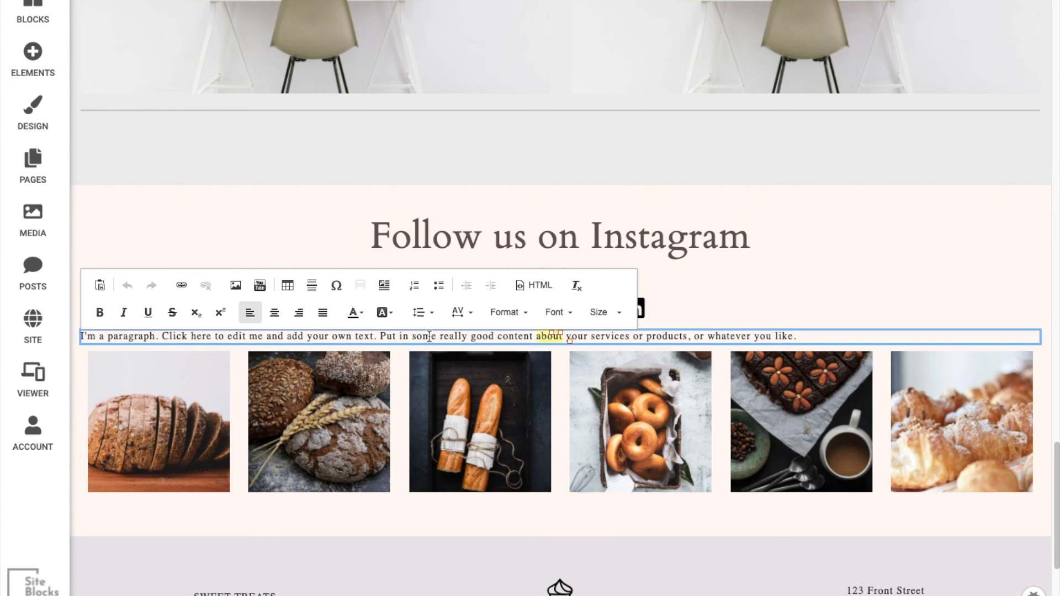
pyautogui.tripleClick(364, 335)
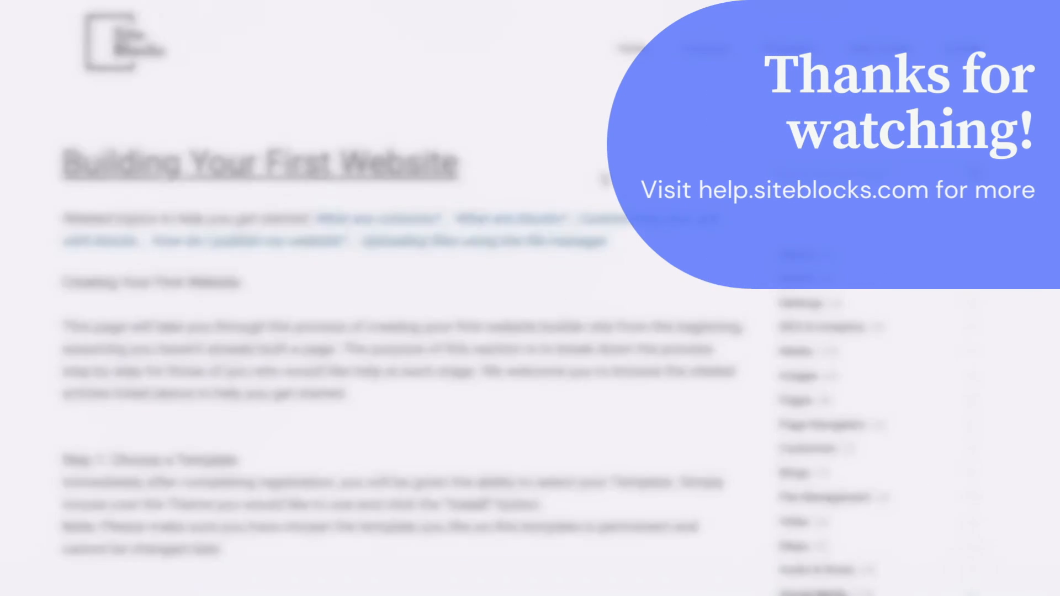
pyautogui.scroll(-3, 673, 305)
pyautogui.scroll(-10, 673, 304)
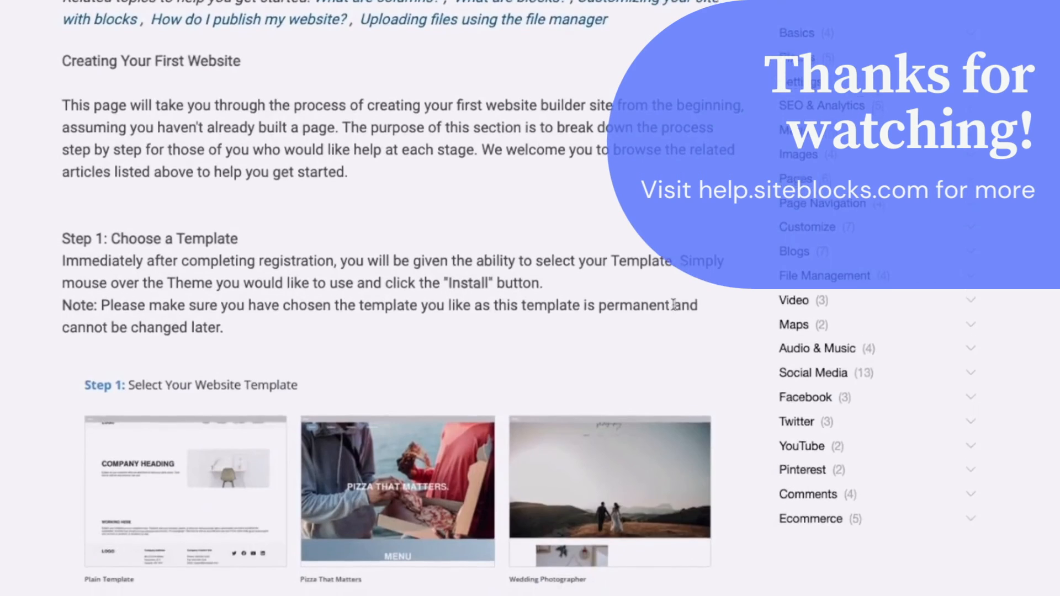
pyautogui.scroll(-2, 669, 304)
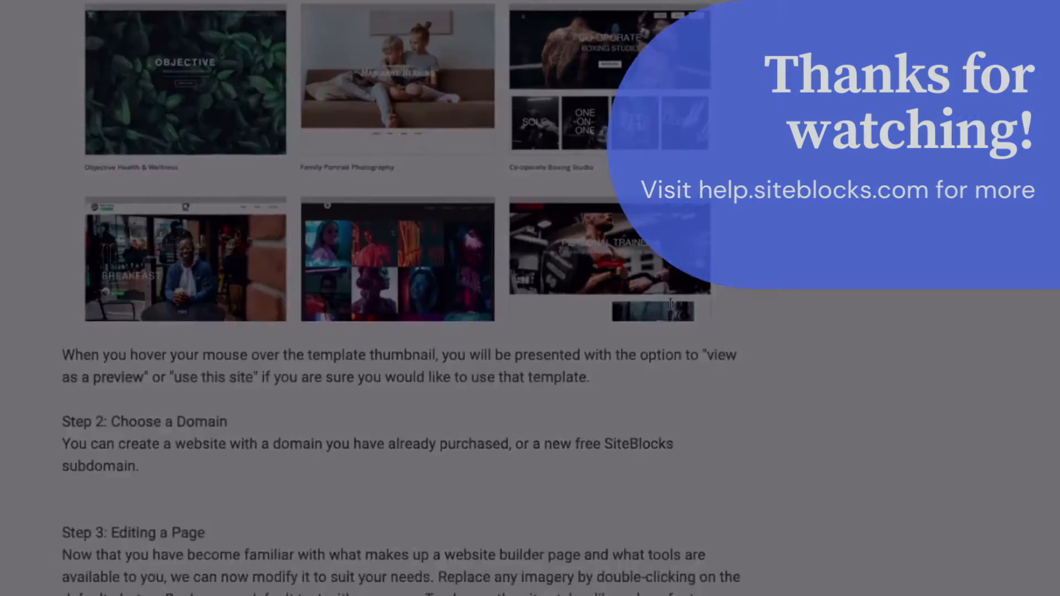